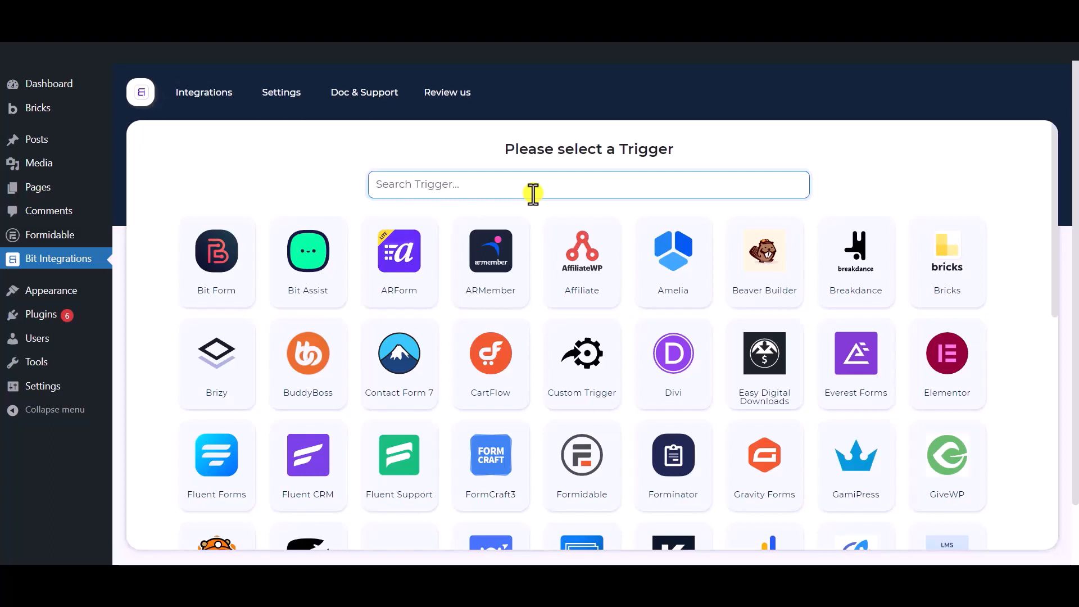
# - Search 'formid' and set Formidable's Contact Form as the integration trigger
pyautogui.write('for')
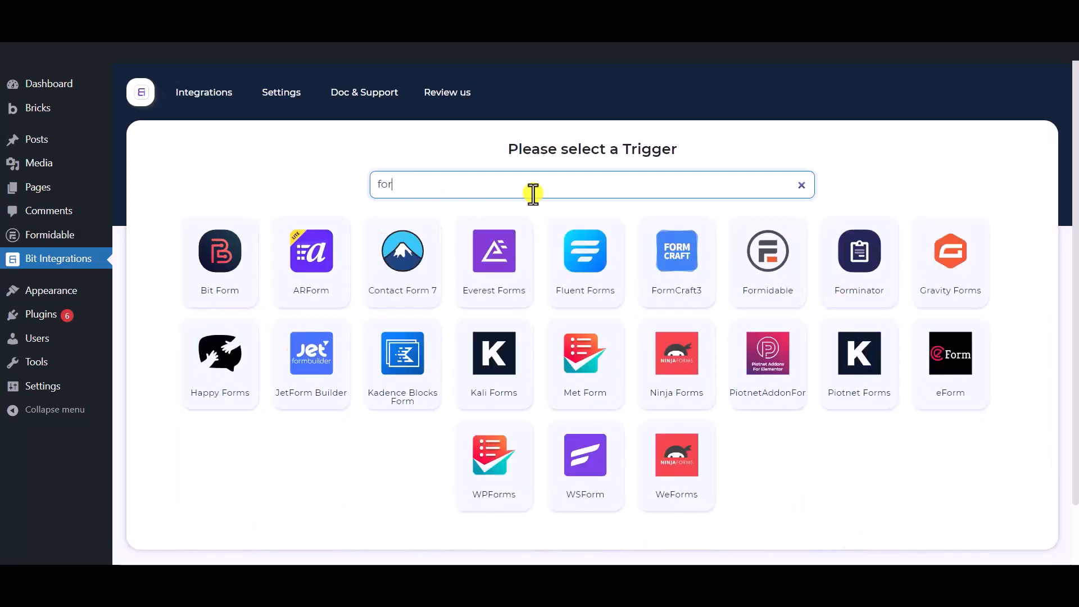
pyautogui.write('midable')
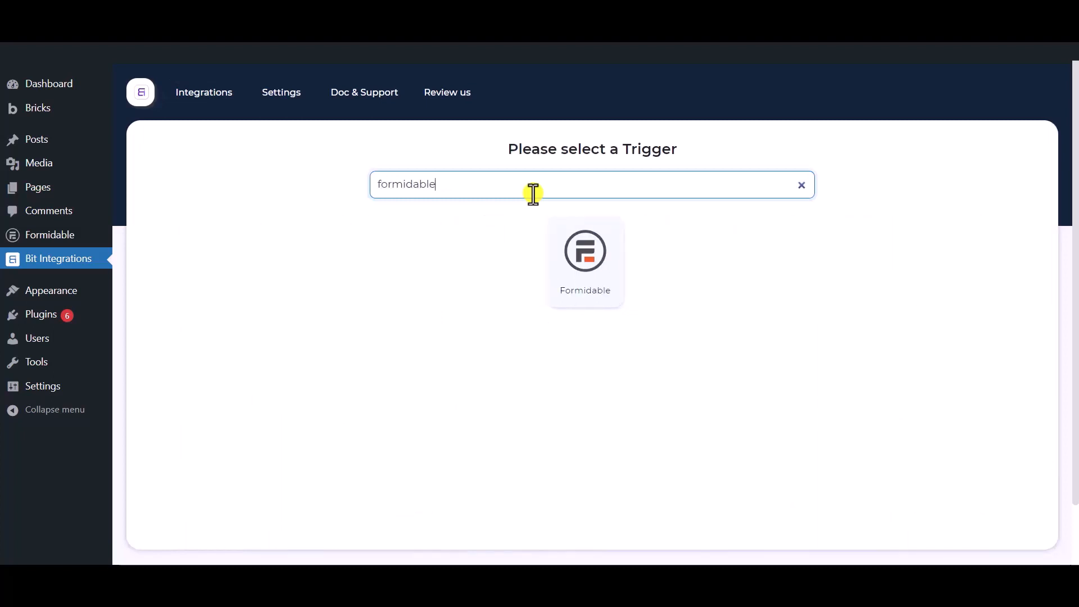
pyautogui.click(593, 298)
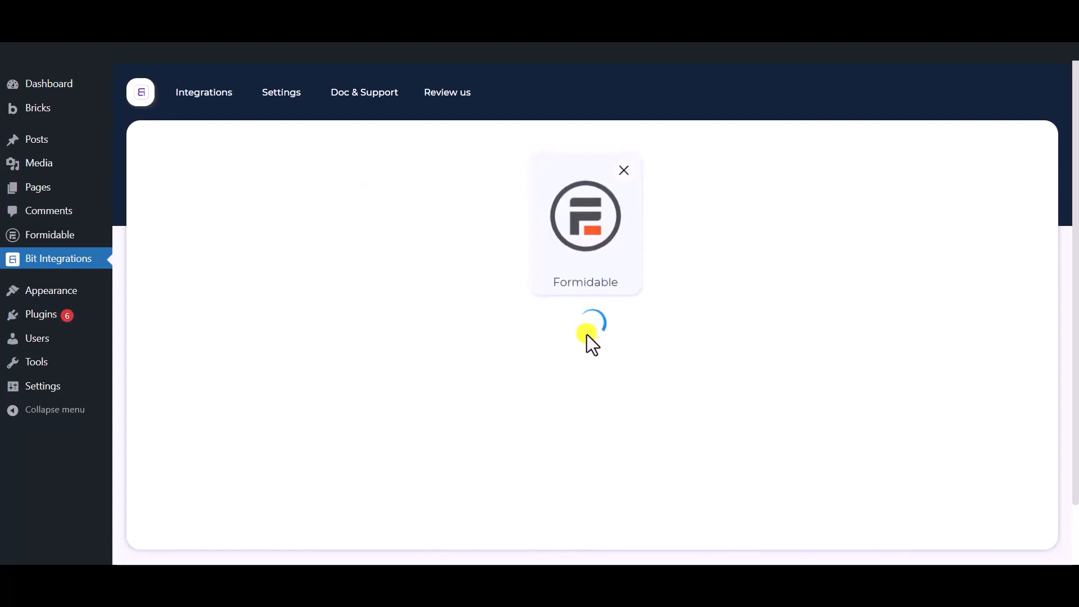
pyautogui.click(554, 363)
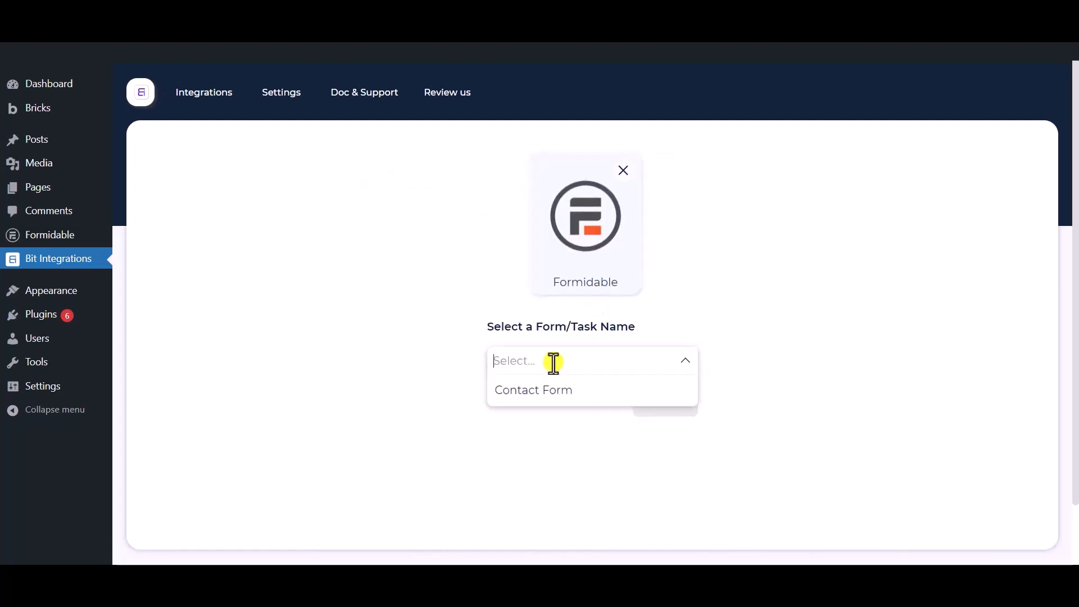
pyautogui.click(579, 402)
pyautogui.click(739, 503)
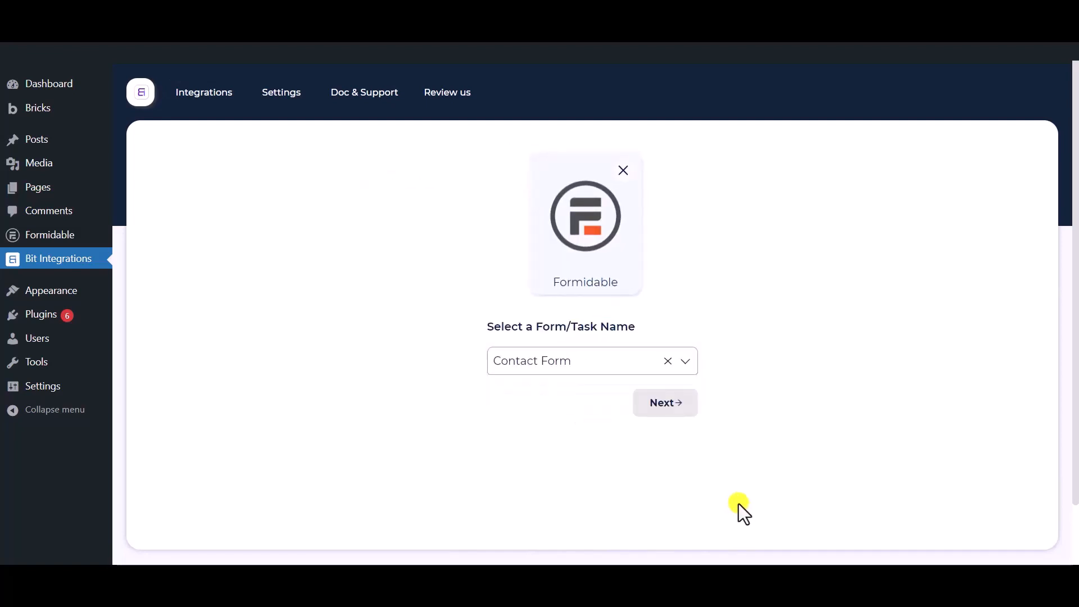
# - Choose Google Drive as the action and review the note about obtaining a client ID and secret
pyautogui.click(665, 412)
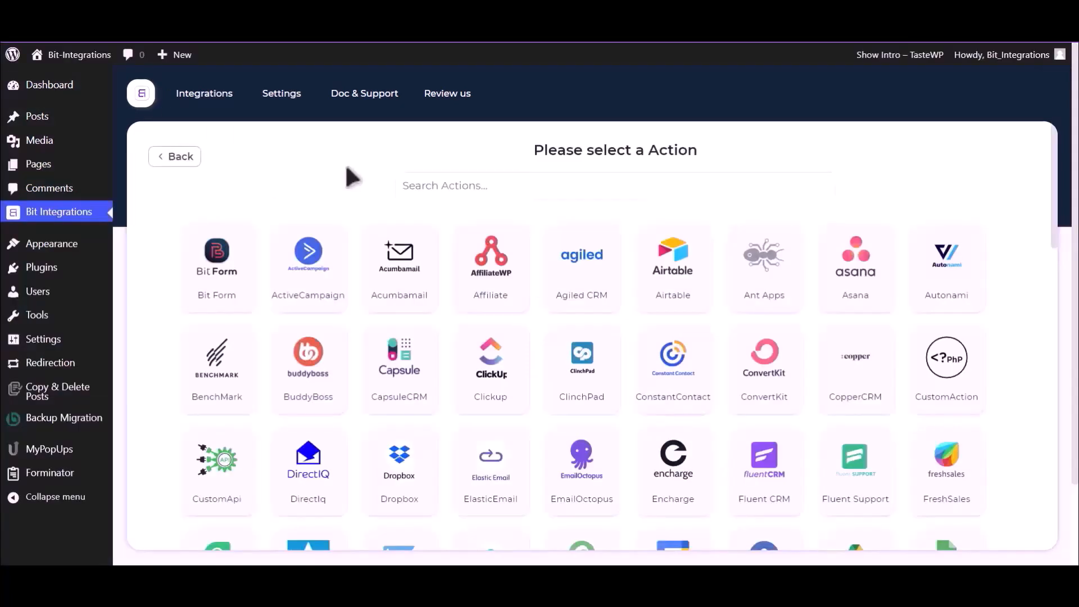
pyautogui.write('Goo')
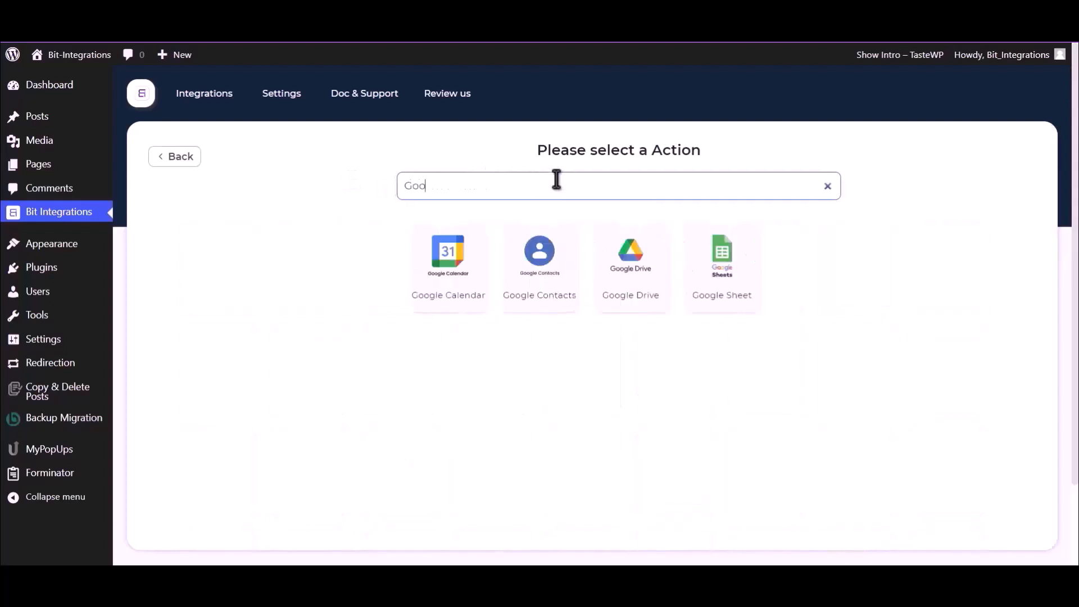
pyautogui.write('g')
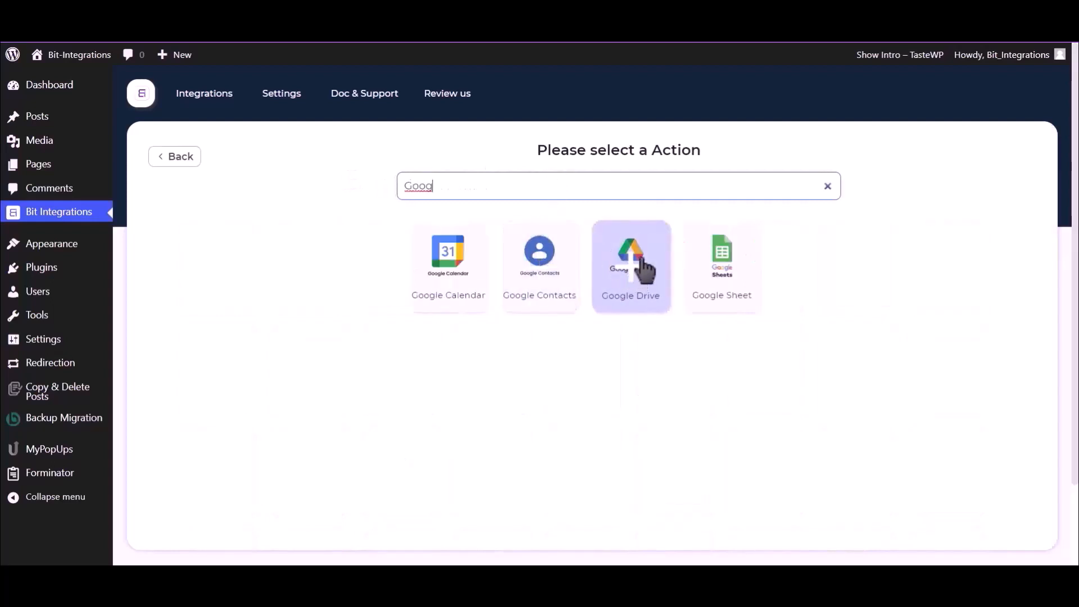
pyautogui.click(625, 274)
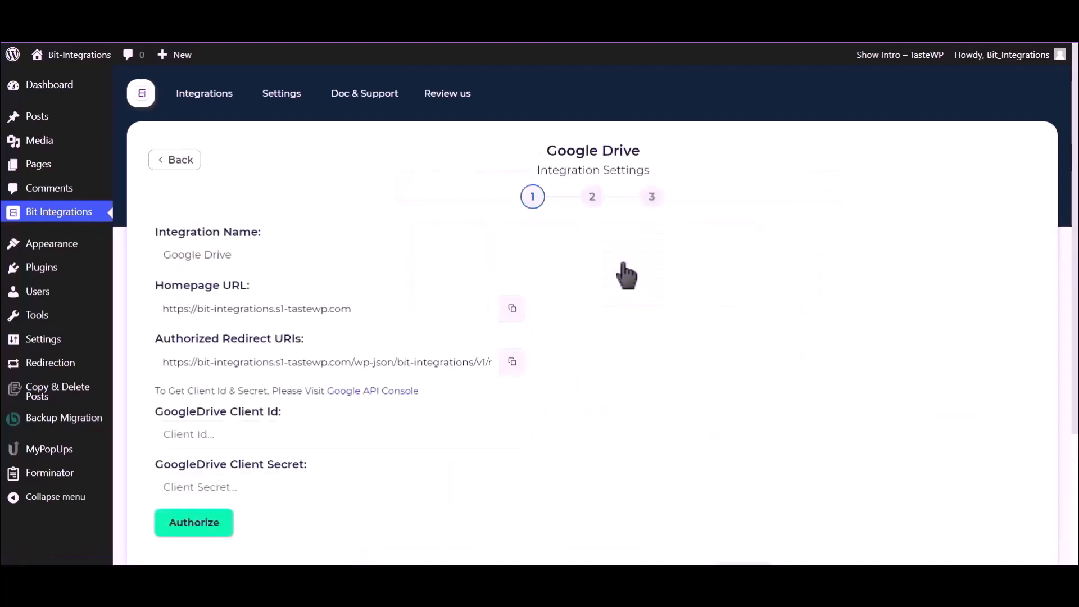
pyautogui.scroll(-2, 625, 275)
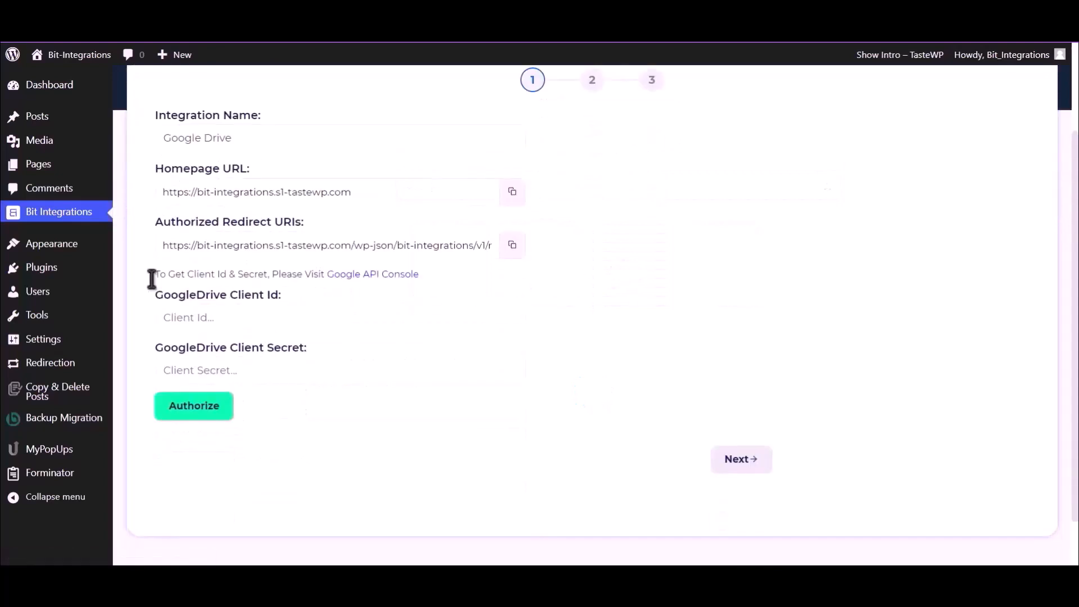
pyautogui.moveTo(155, 274); pyautogui.dragTo(325, 277)
pyautogui.click(324, 276)
# - Find 'Google Drive API' in Google Cloud Console and enable it for My First Project
pyautogui.click(351, 275)
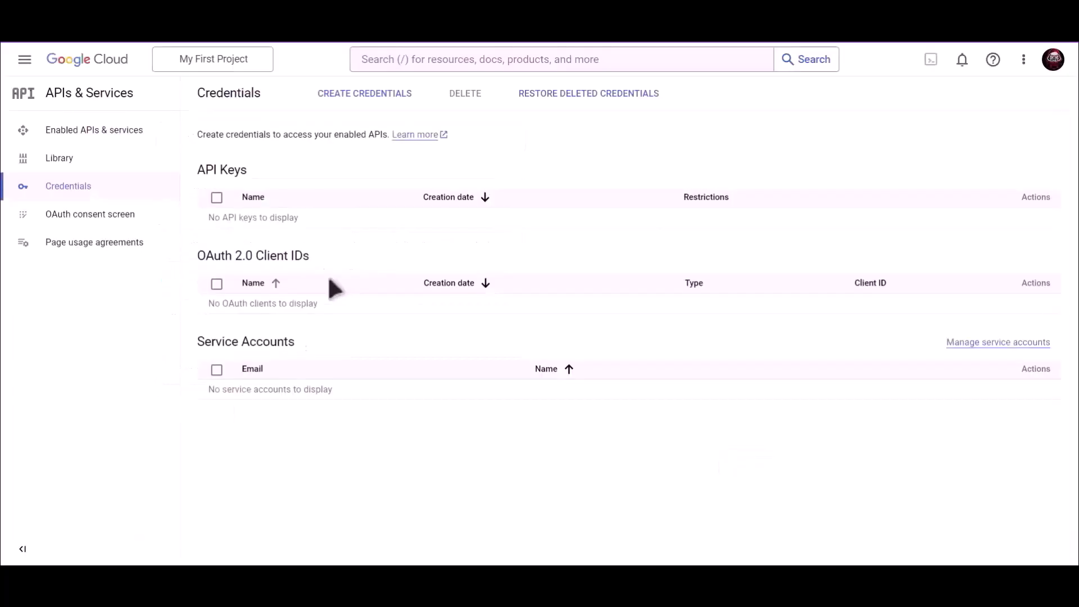
pyautogui.click(477, 59)
pyautogui.write('Google')
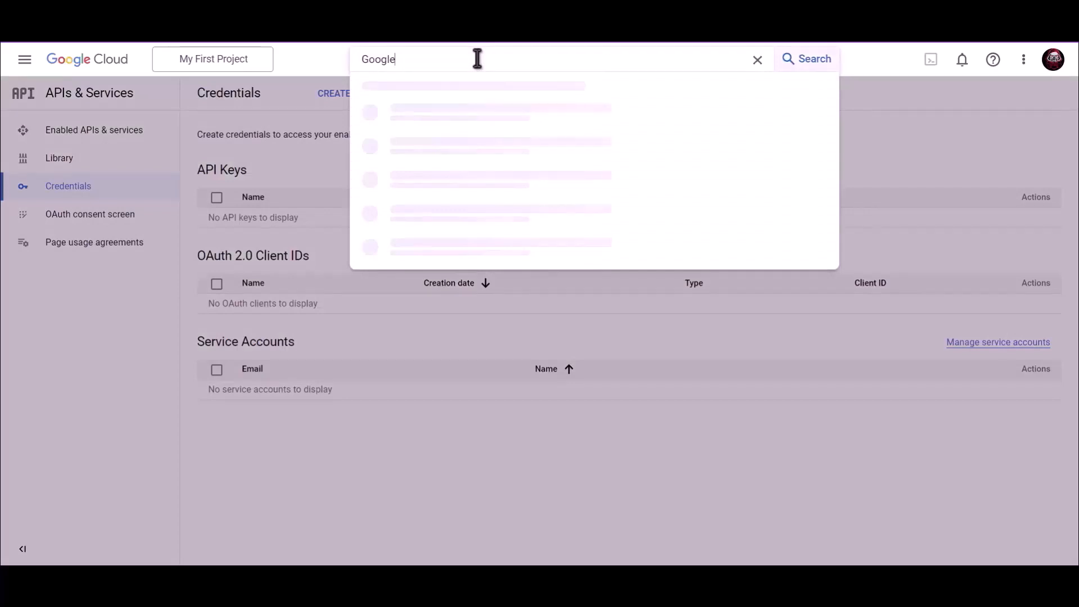
pyautogui.write(' Drive API')
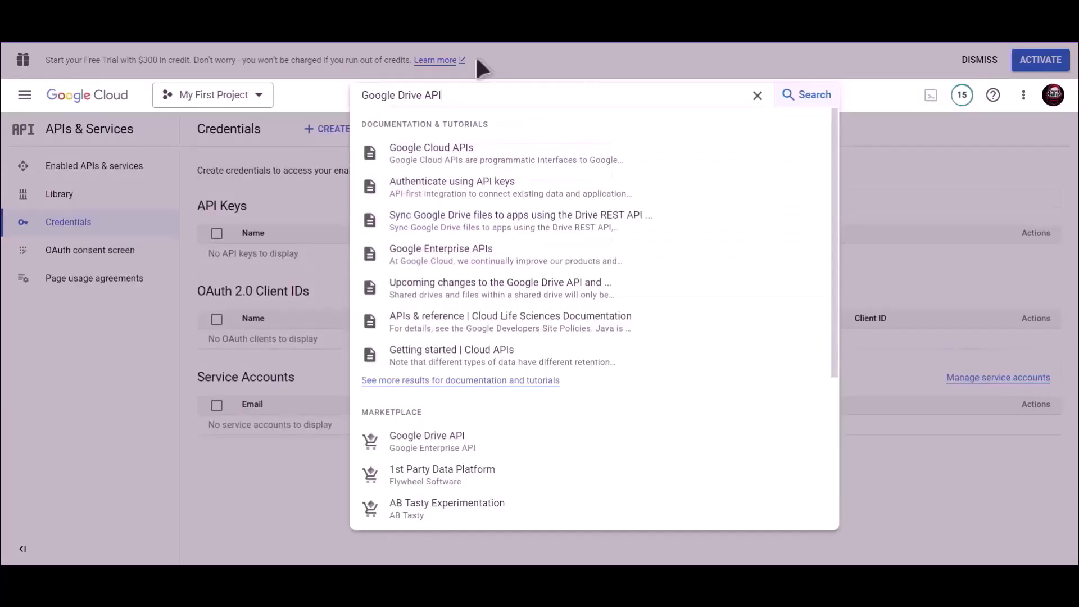
pyautogui.click(433, 442)
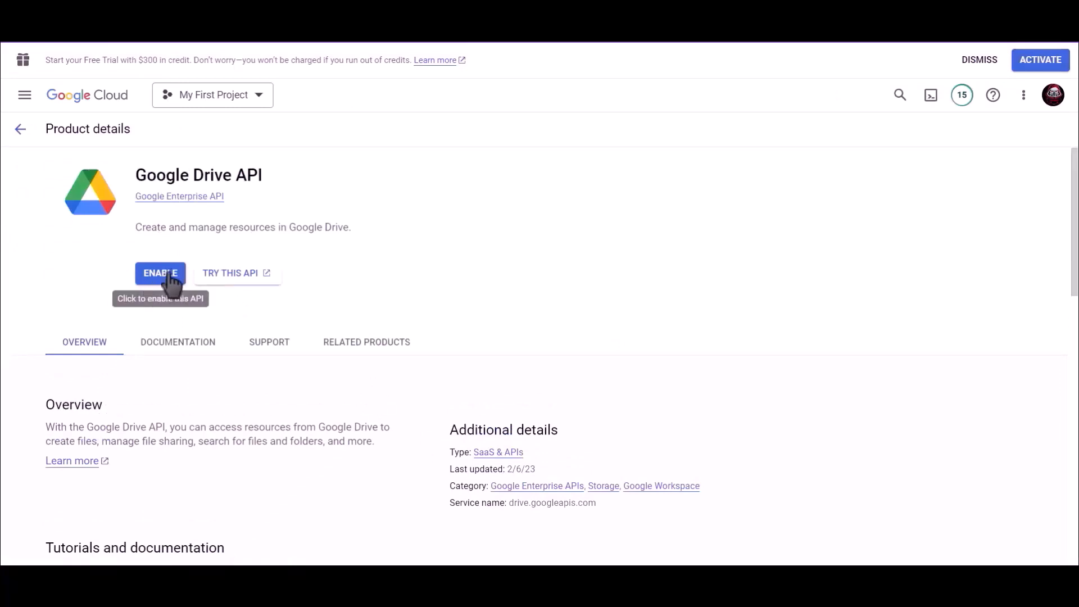
pyautogui.click(170, 283)
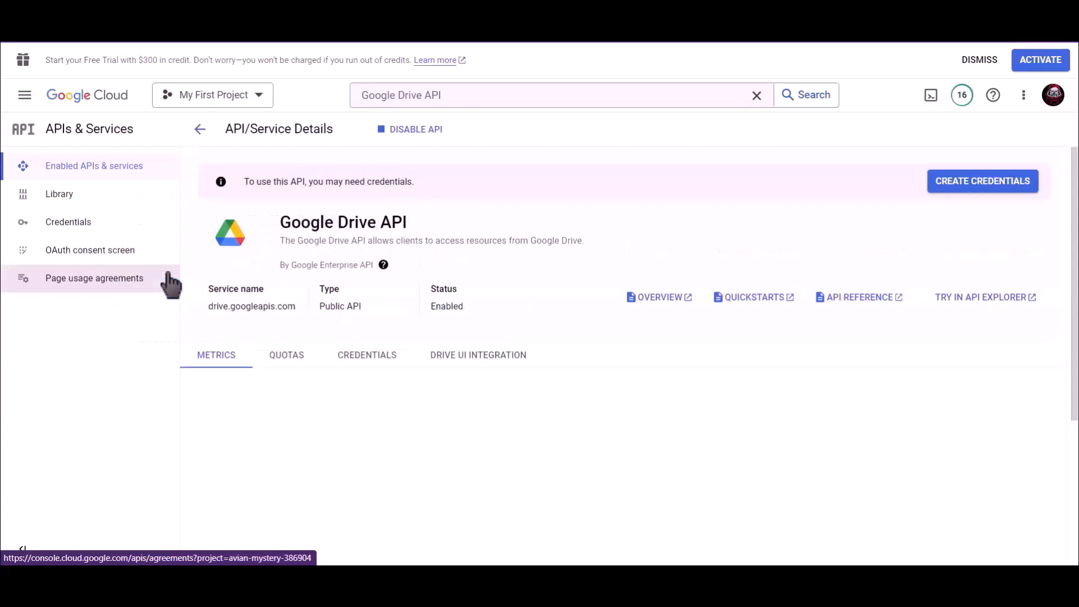
# - Start a new Web application OAuth client ID named 'Bit Integrations'
pyautogui.click(92, 227)
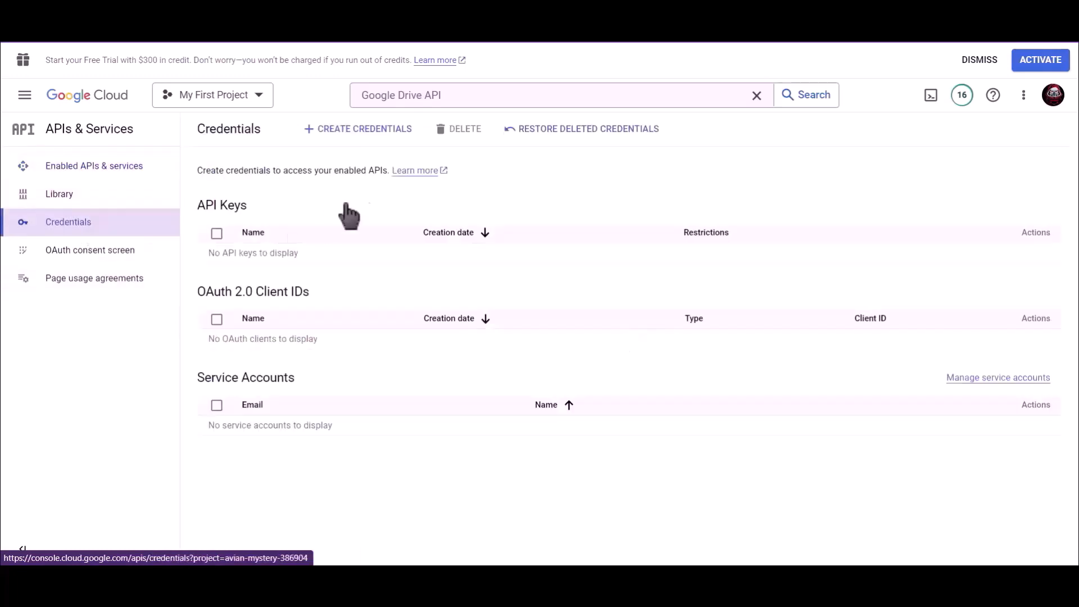
pyautogui.click(360, 135)
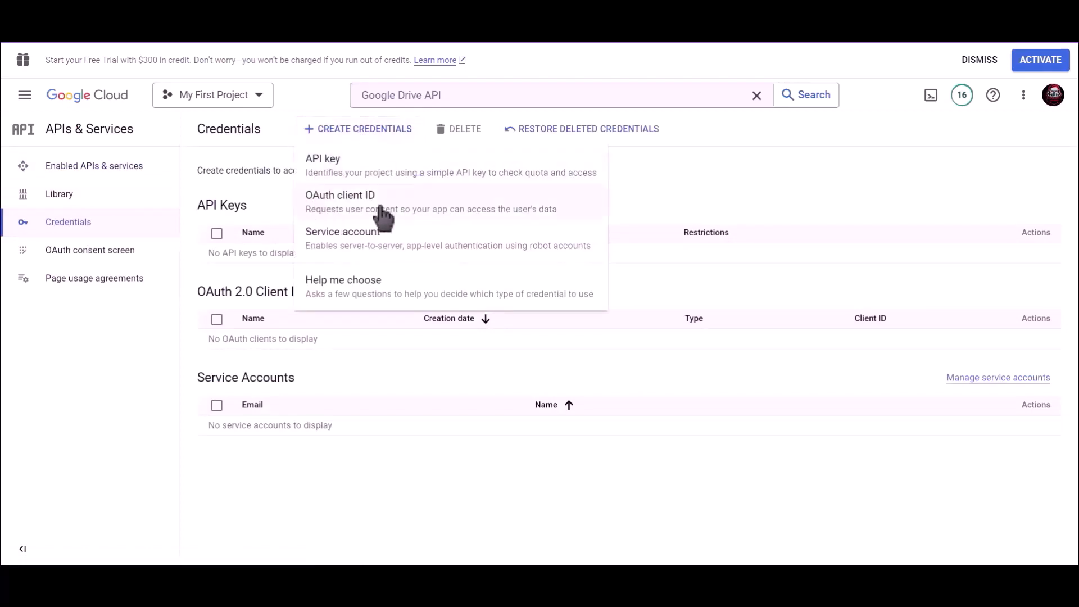
pyautogui.click(404, 203)
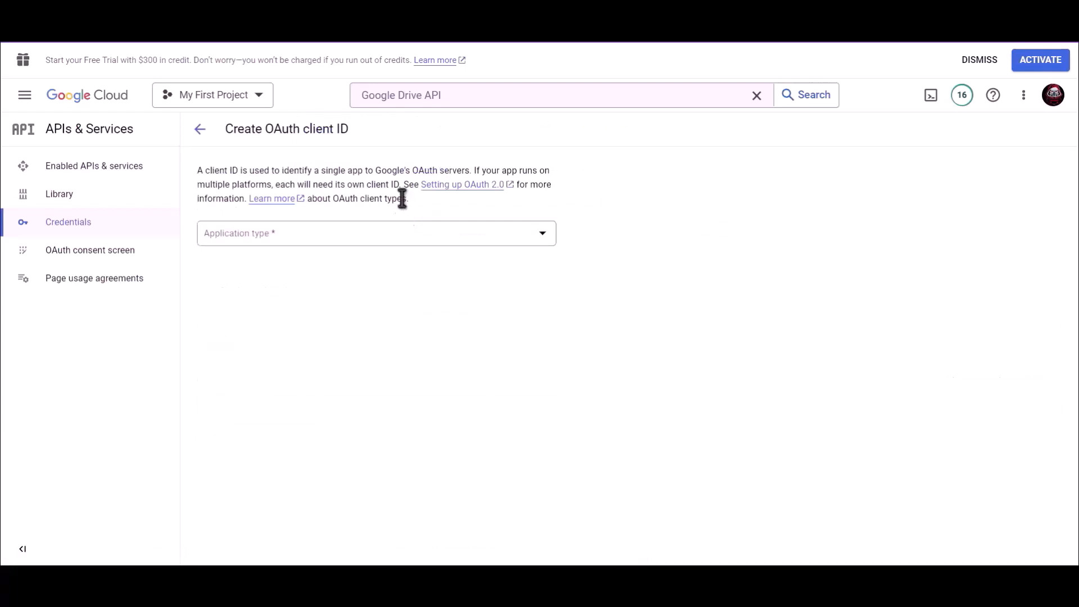
pyautogui.click(278, 233)
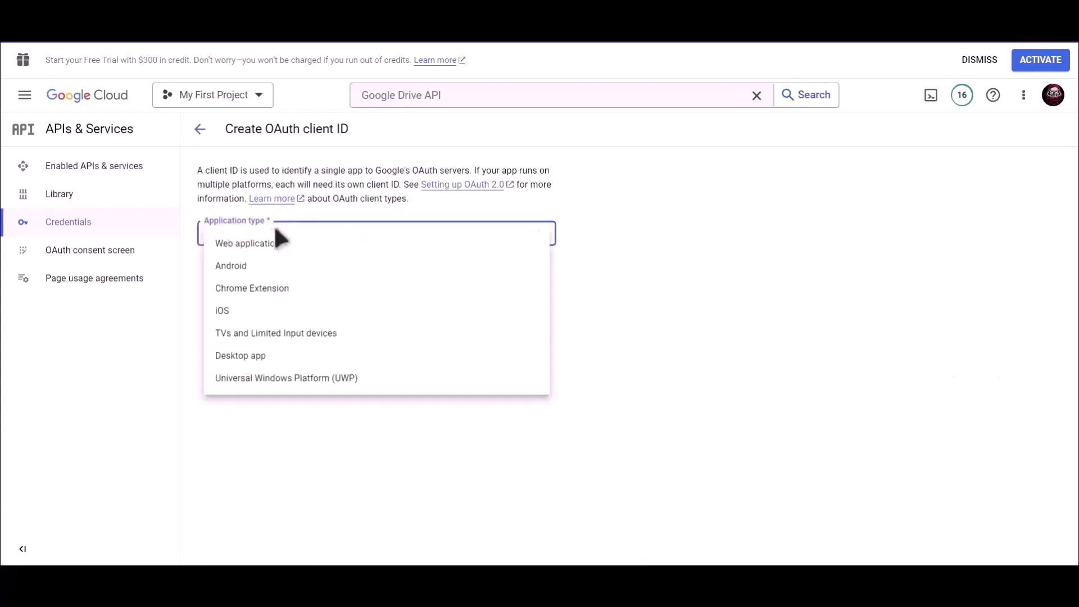
pyautogui.click(291, 244)
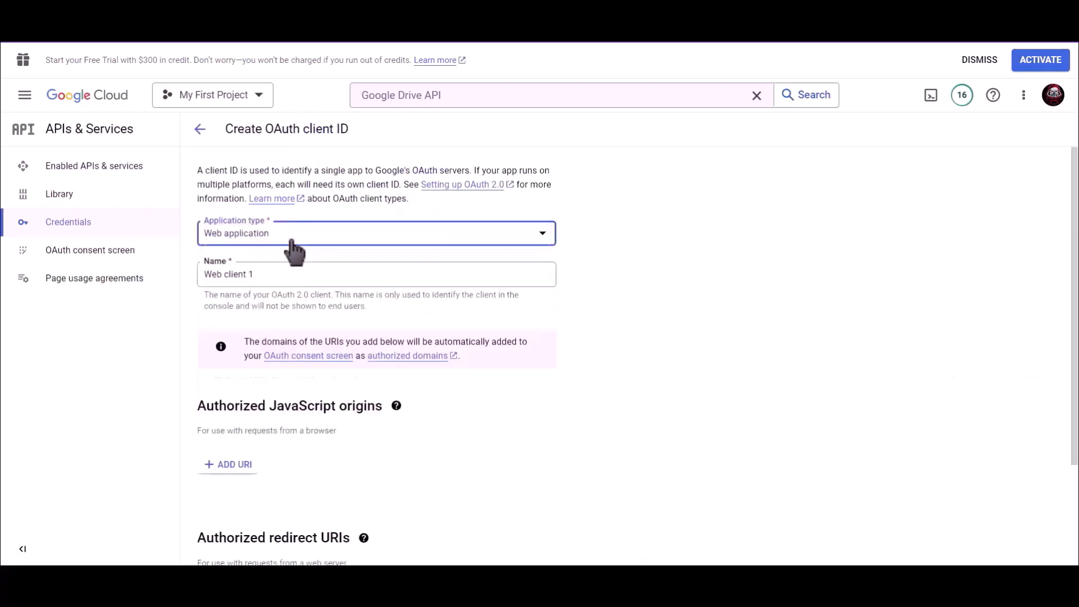
pyautogui.moveTo(267, 274); pyautogui.dragTo(197, 271)
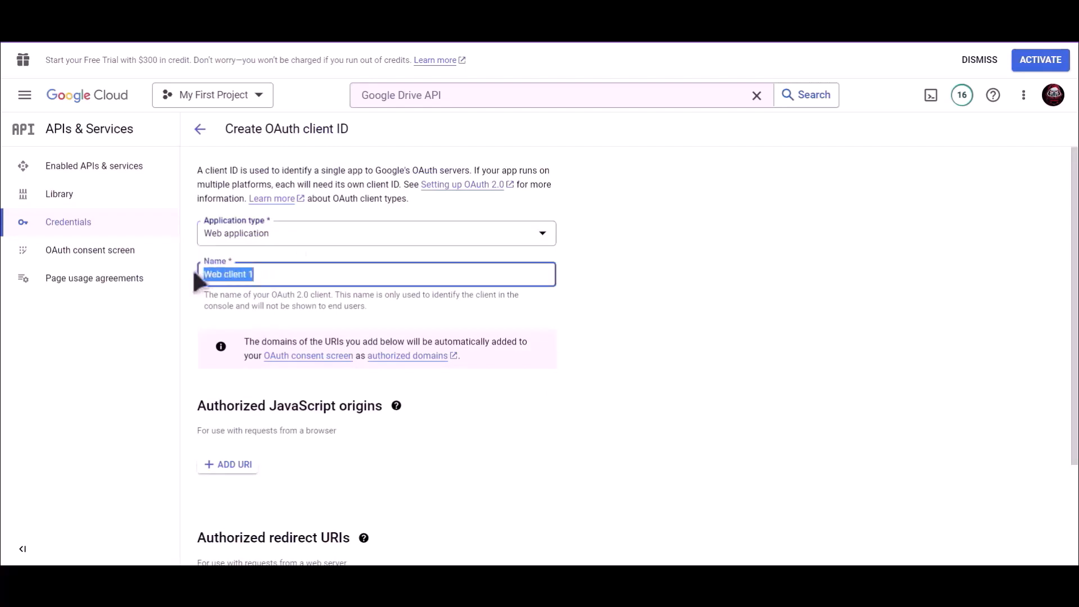
pyautogui.write('Bit Integrations')
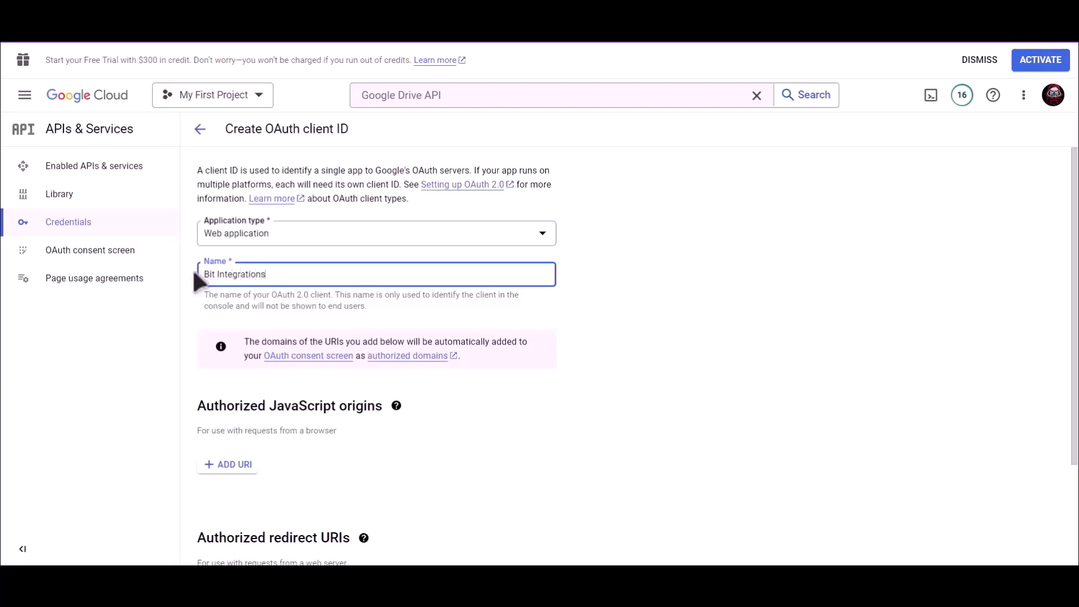
pyautogui.click(582, 319)
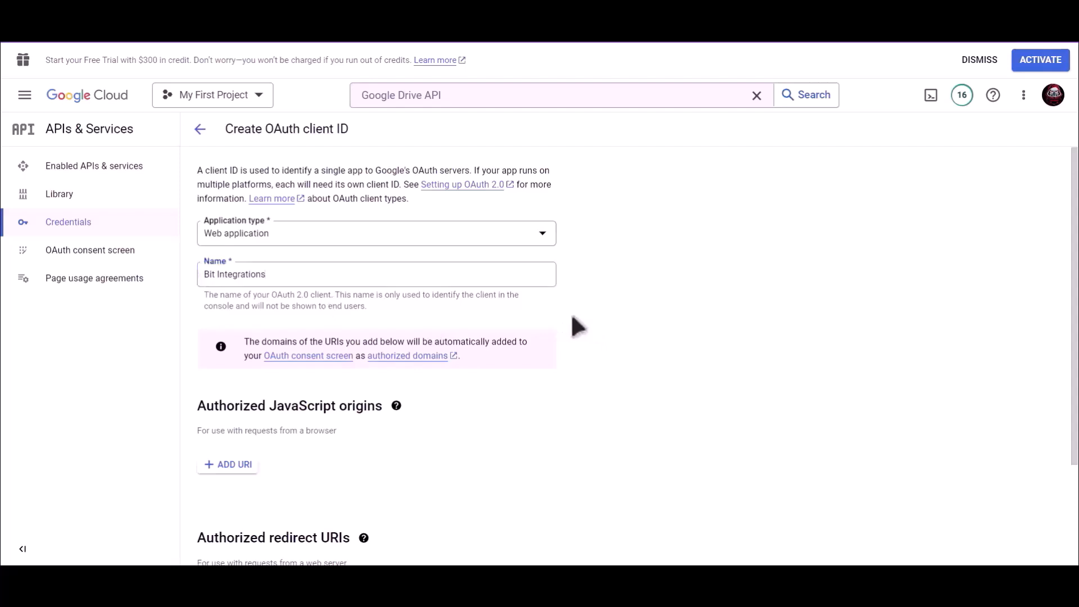
# - Copy the authorized redirect URI from the Bit Integrations settings page
pyautogui.scroll(-3, 573, 319)
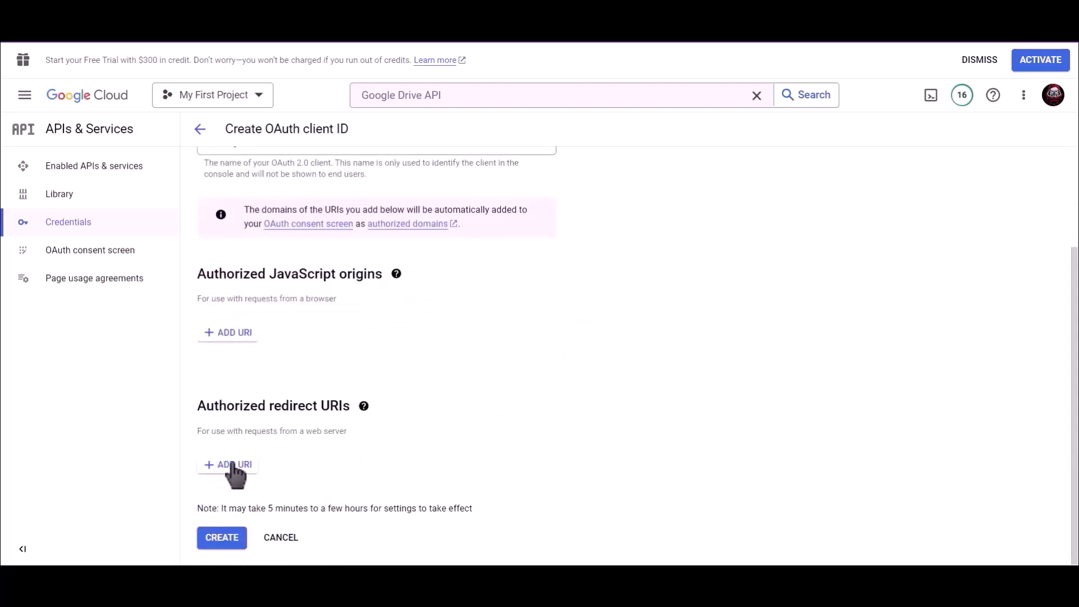
pyautogui.click(296, 11)
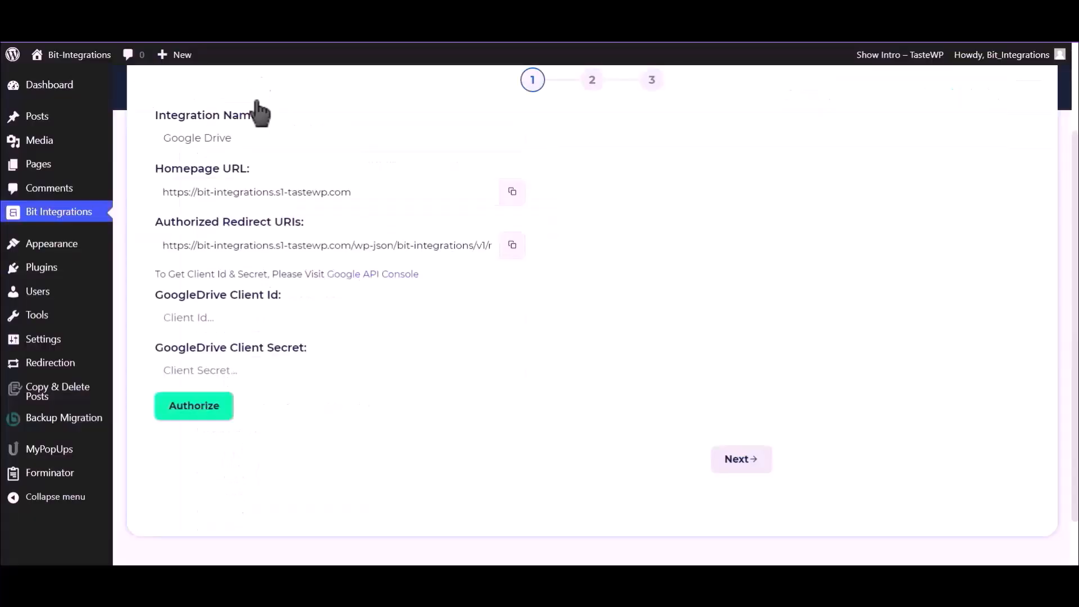
pyautogui.click(513, 252)
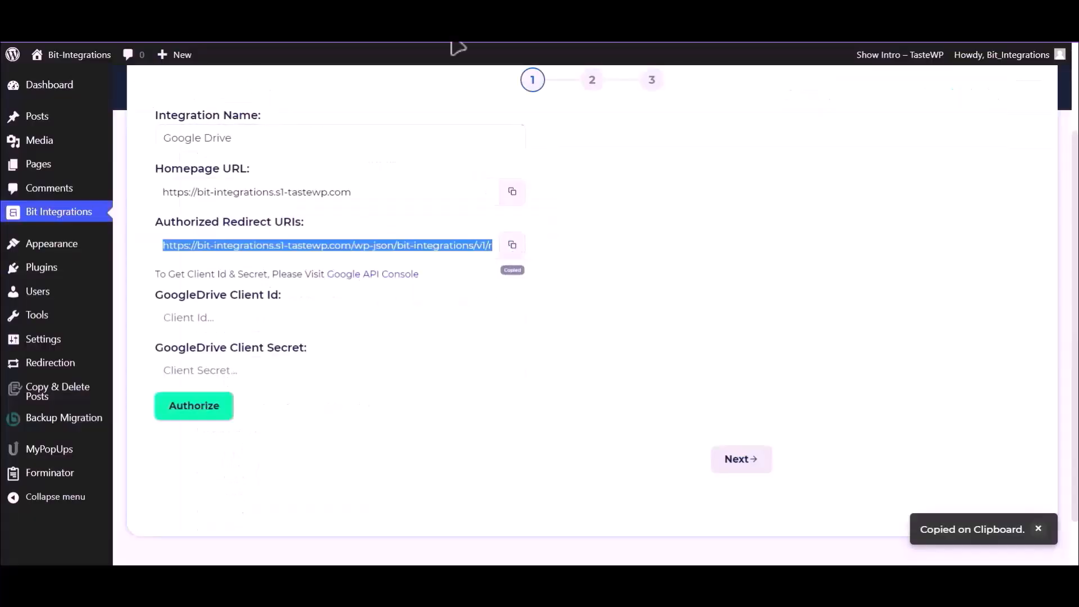
pyautogui.click(422, 12)
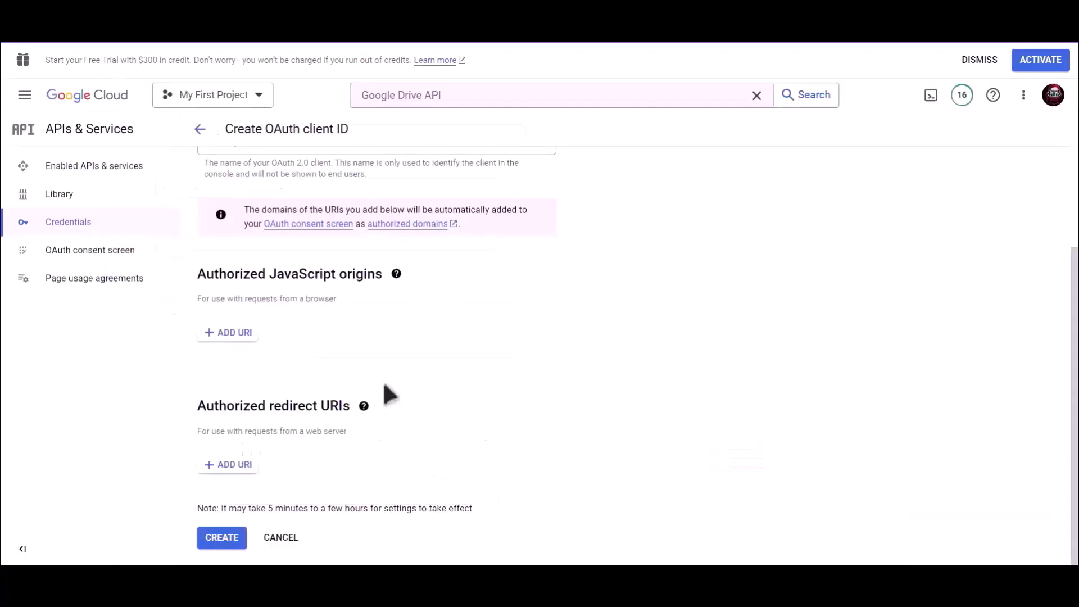
# - Add the copied site URL as an authorized redirect URI and create the OAuth client
pyautogui.click(235, 465)
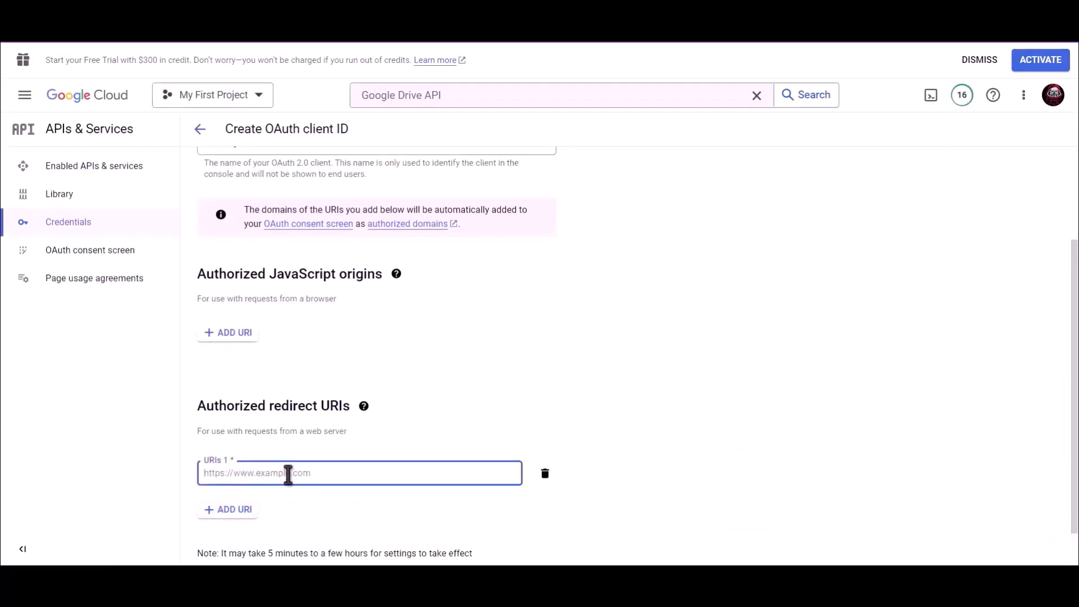
pyautogui.hotkey('ctrl', 'v')
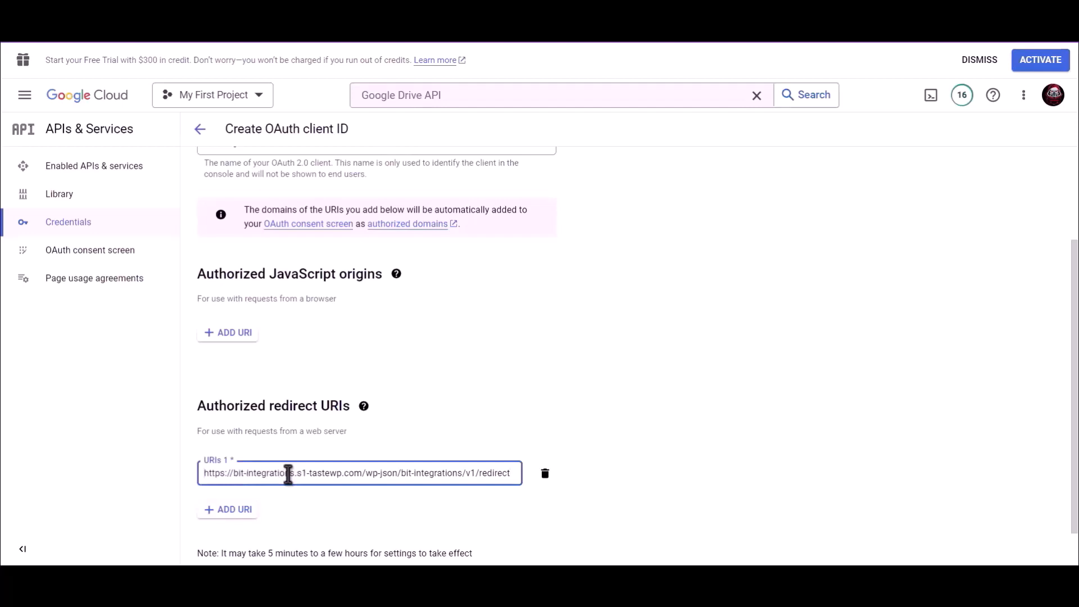
pyautogui.scroll(-1, 532, 402)
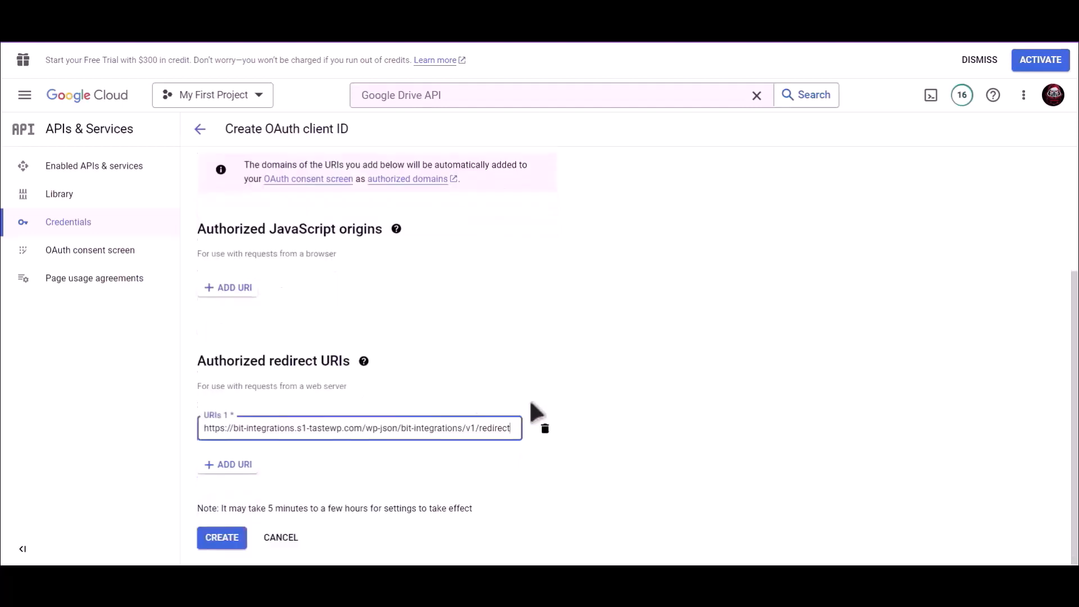
pyautogui.click(222, 538)
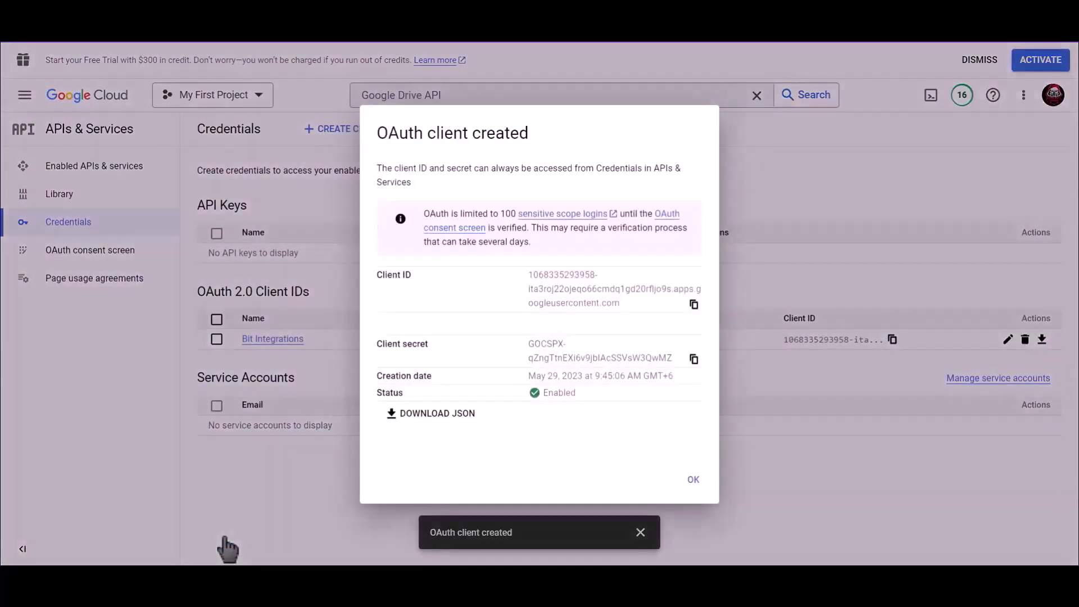
# - Copy the new client ID into the GoogleDrive Client Id field
pyautogui.moveTo(420, 271); pyautogui.dragTo(397, 271)
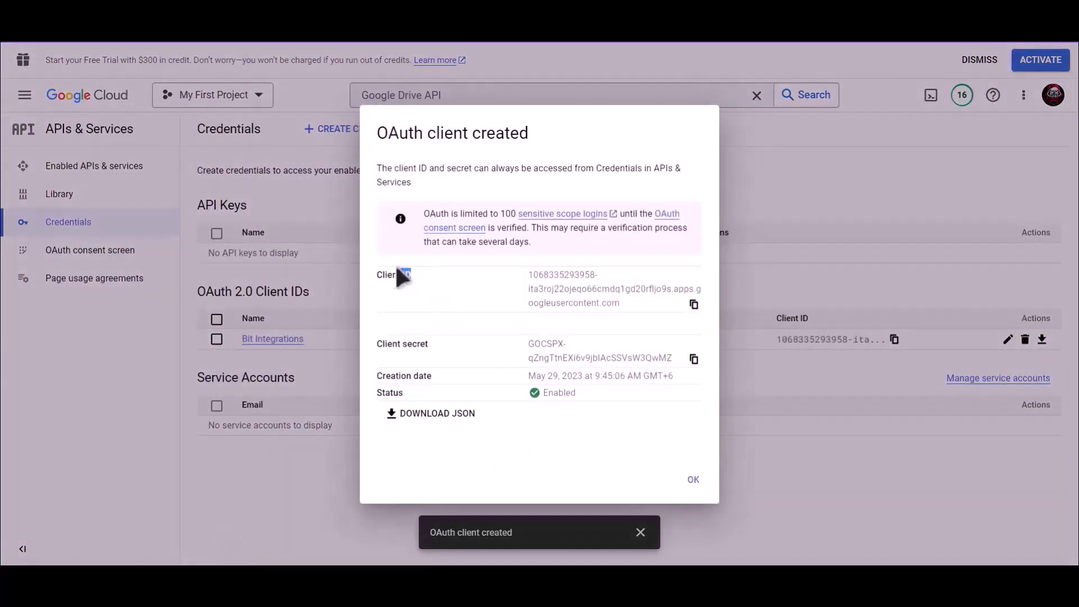
pyautogui.click(694, 306)
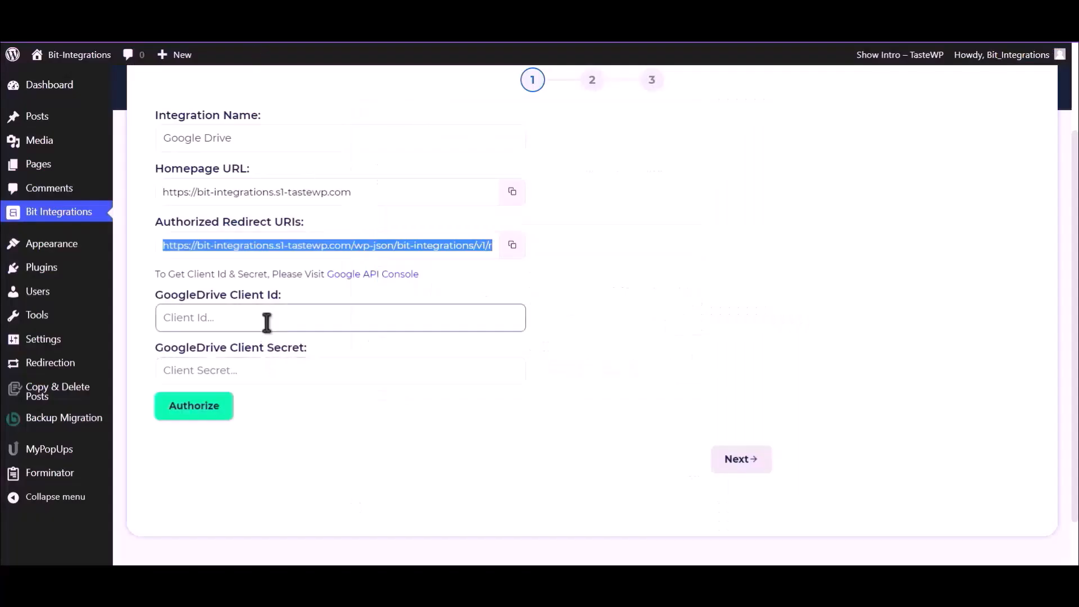
pyautogui.click(267, 323)
pyautogui.hotkey('ctrl', 'v')
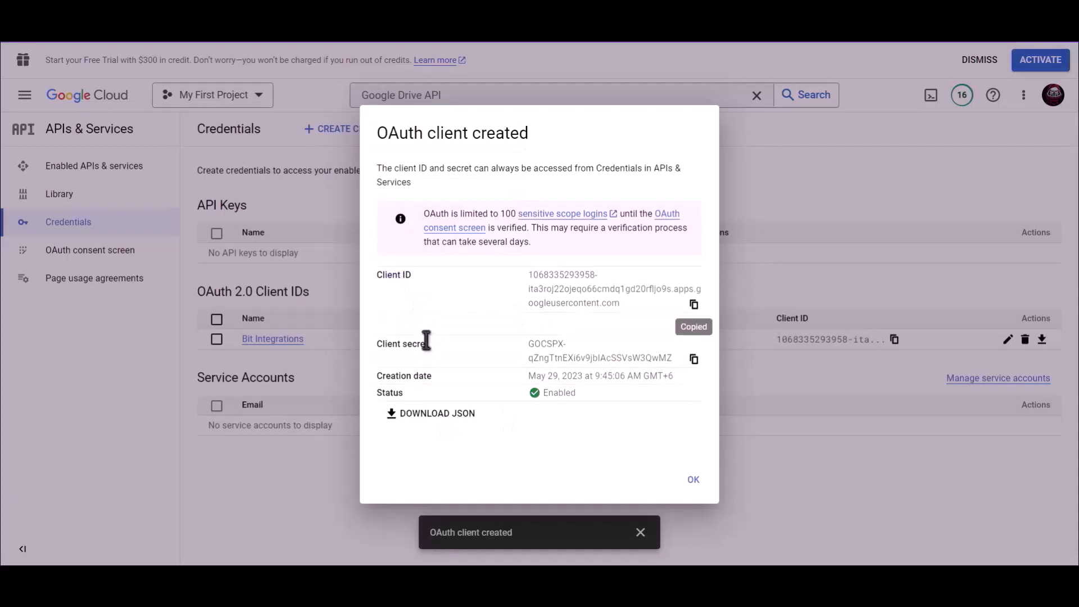
# - Copy the client secret into the GoogleDrive Client Secret field
pyautogui.moveTo(433, 344); pyautogui.dragTo(376, 345)
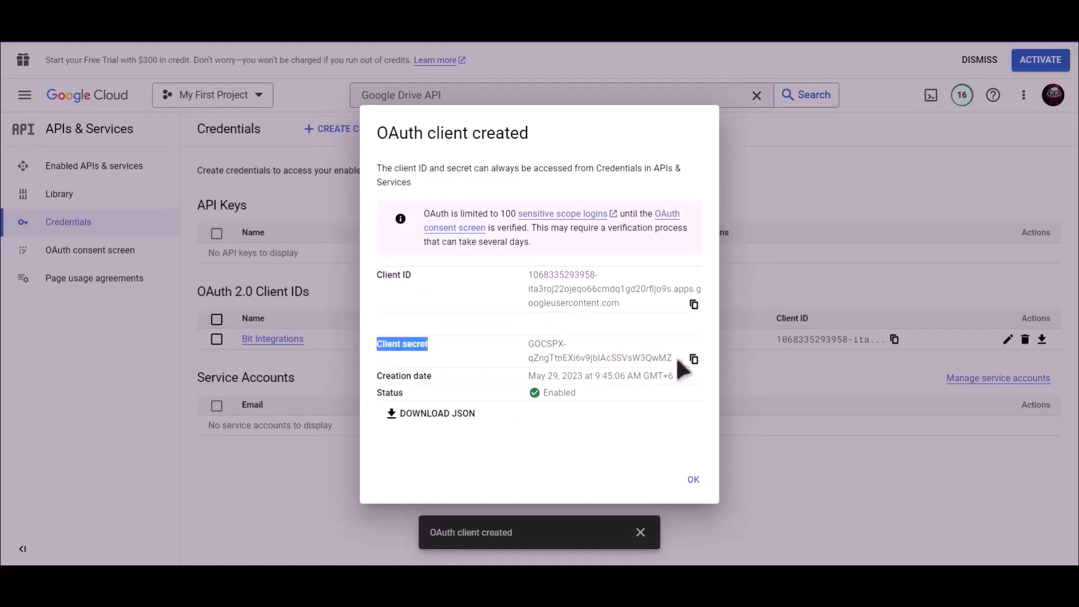
pyautogui.click(695, 359)
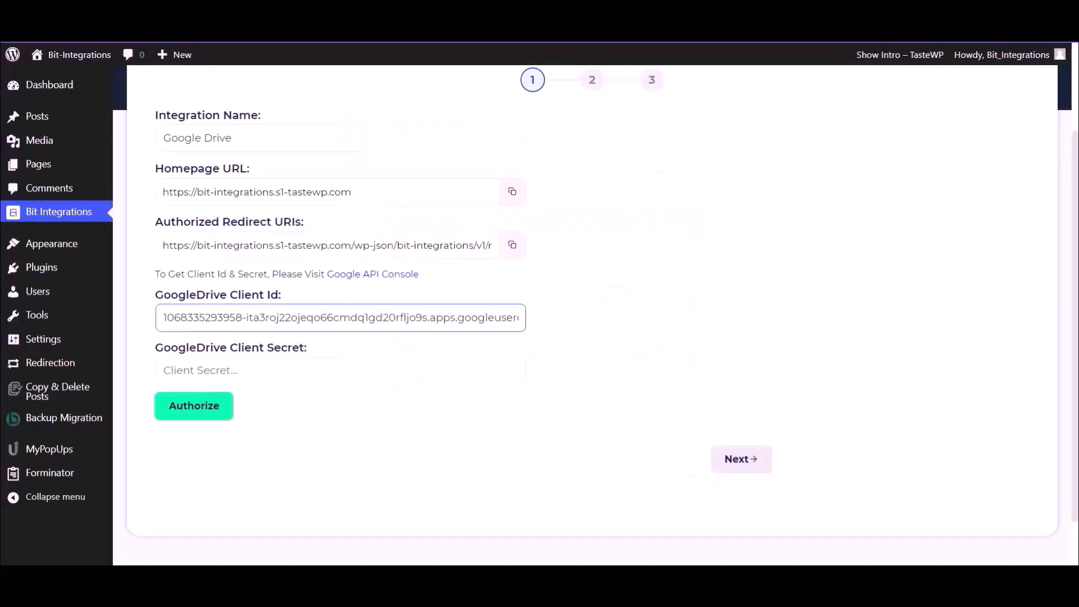
pyautogui.click(257, 378)
pyautogui.hotkey('ctrl', 'v')
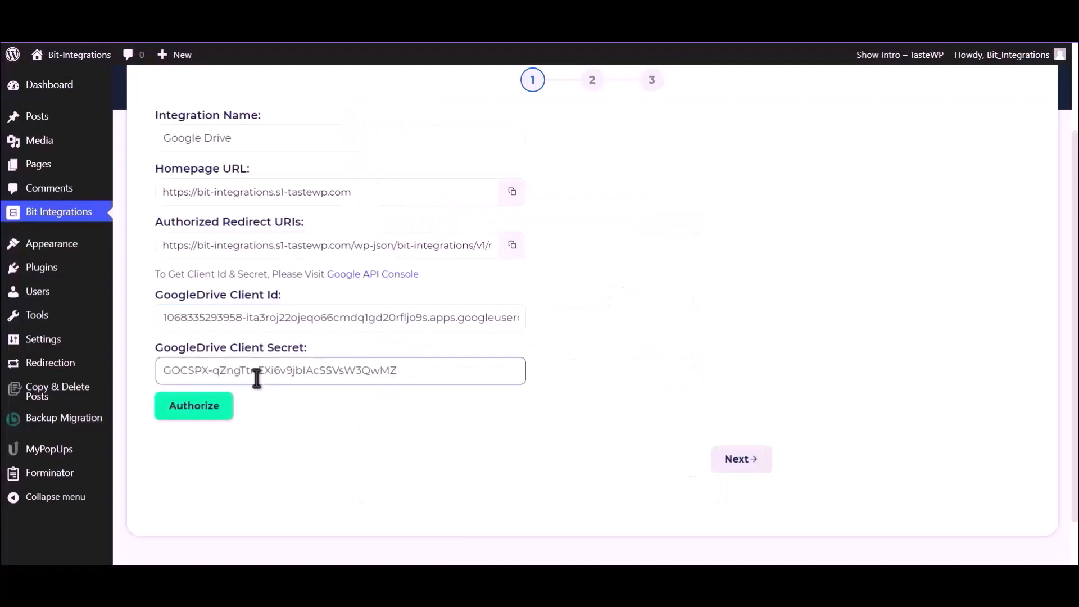
# - Authorize Google Drive with the Google account, proceeding past the unverified-app warning and granting access
pyautogui.click(176, 411)
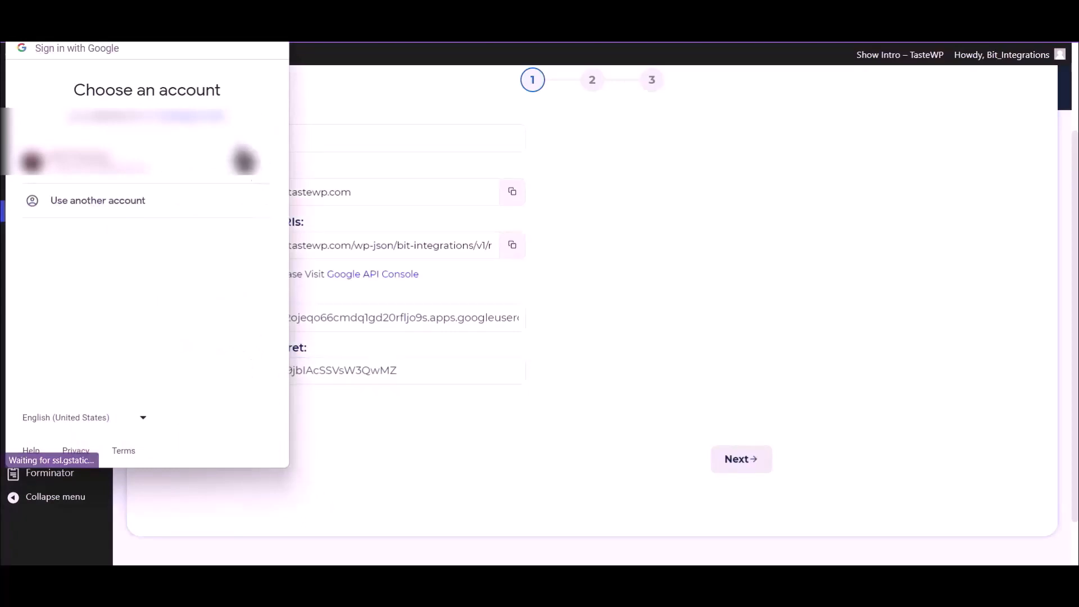
pyautogui.click(160, 176)
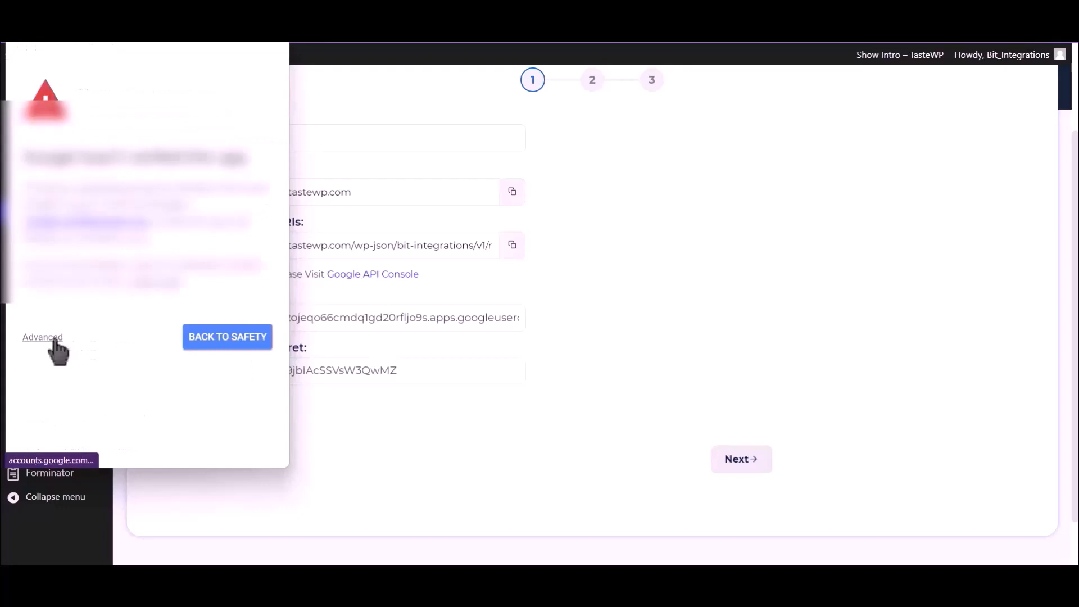
pyautogui.click(49, 338)
pyautogui.click(118, 439)
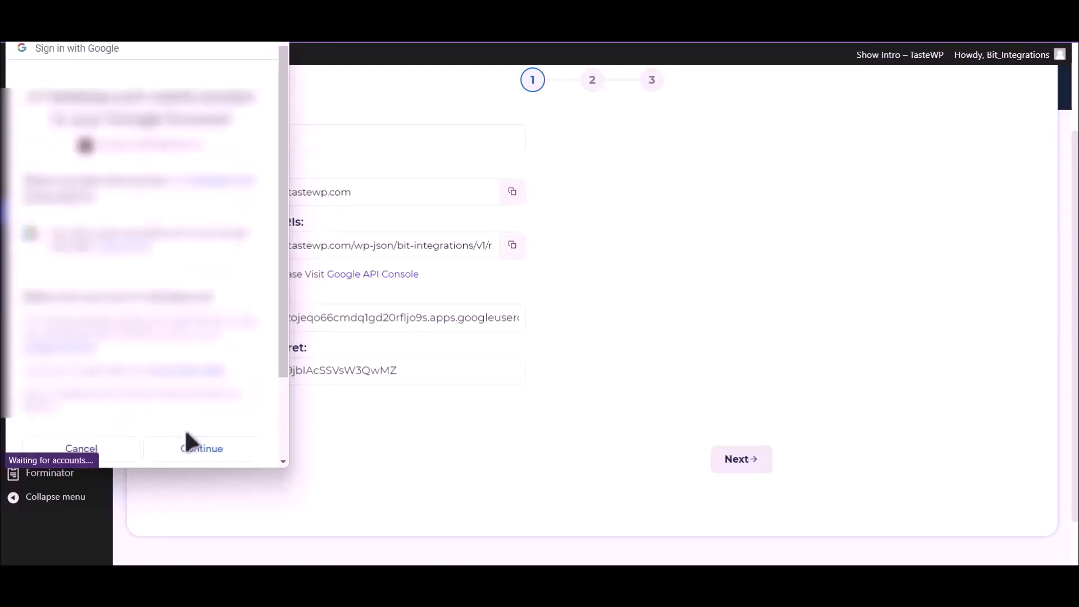
pyautogui.click(219, 449)
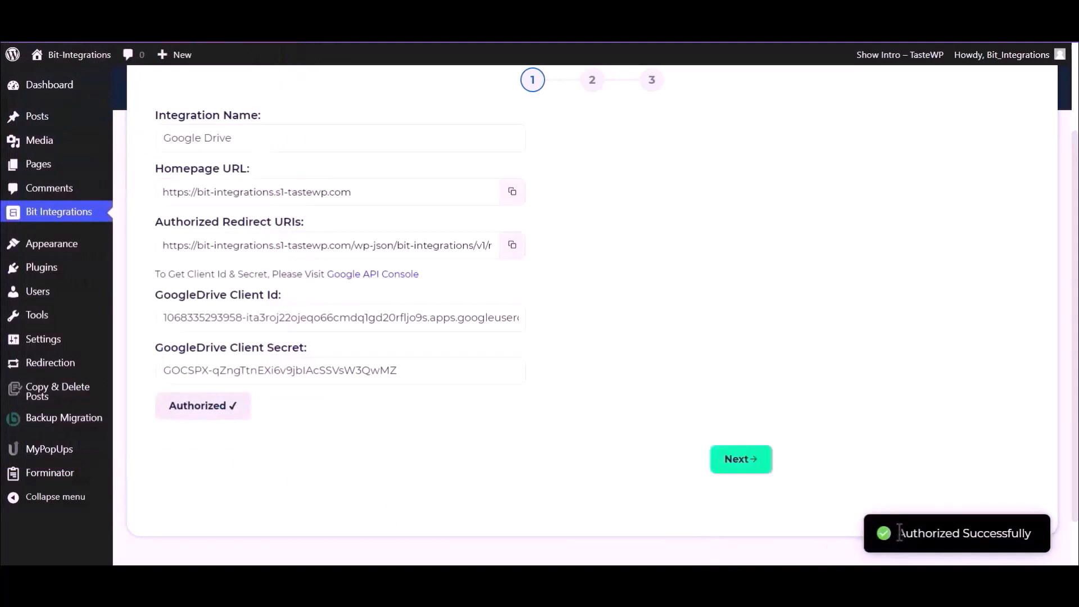
pyautogui.moveTo(897, 533); pyautogui.dragTo(1036, 541)
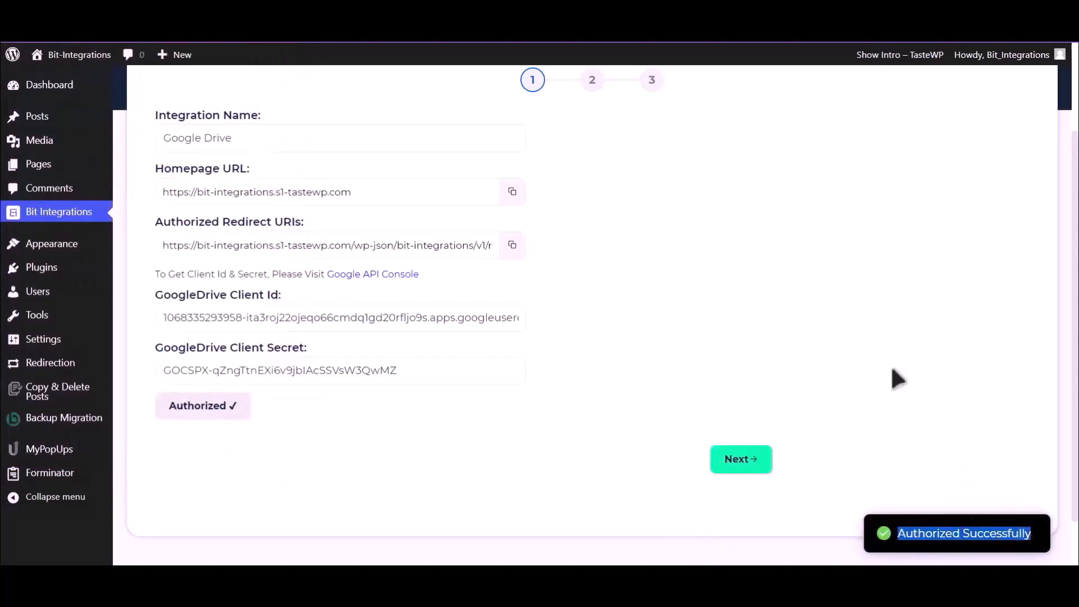
# - Map Upload file-1 to the Bit Integrations Drive folder and finish and save the integration
pyautogui.click(748, 466)
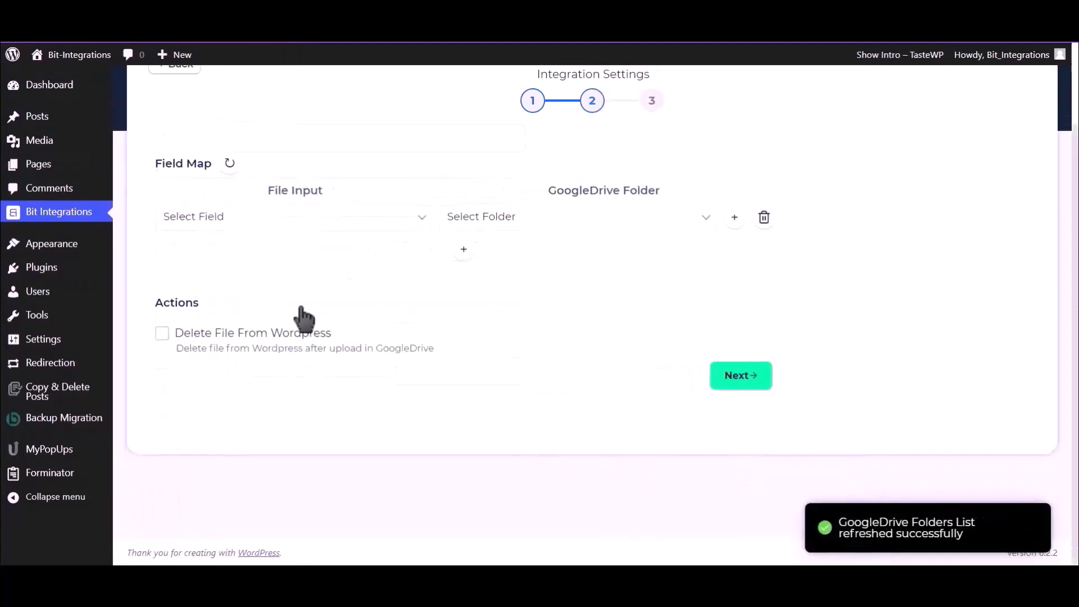
pyautogui.click(304, 224)
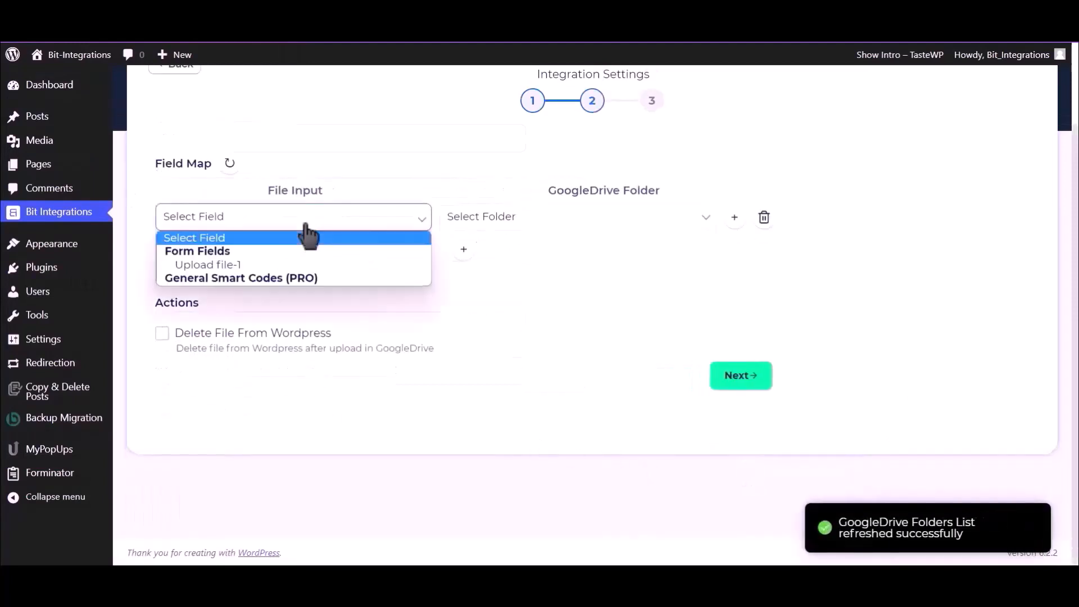
pyautogui.click(251, 266)
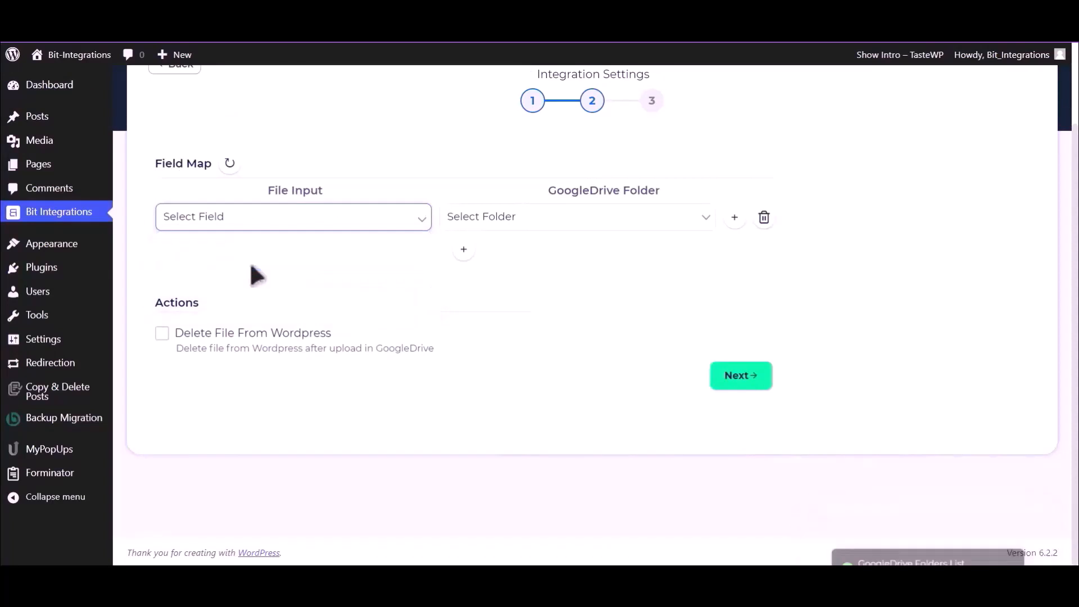
pyautogui.click(585, 225)
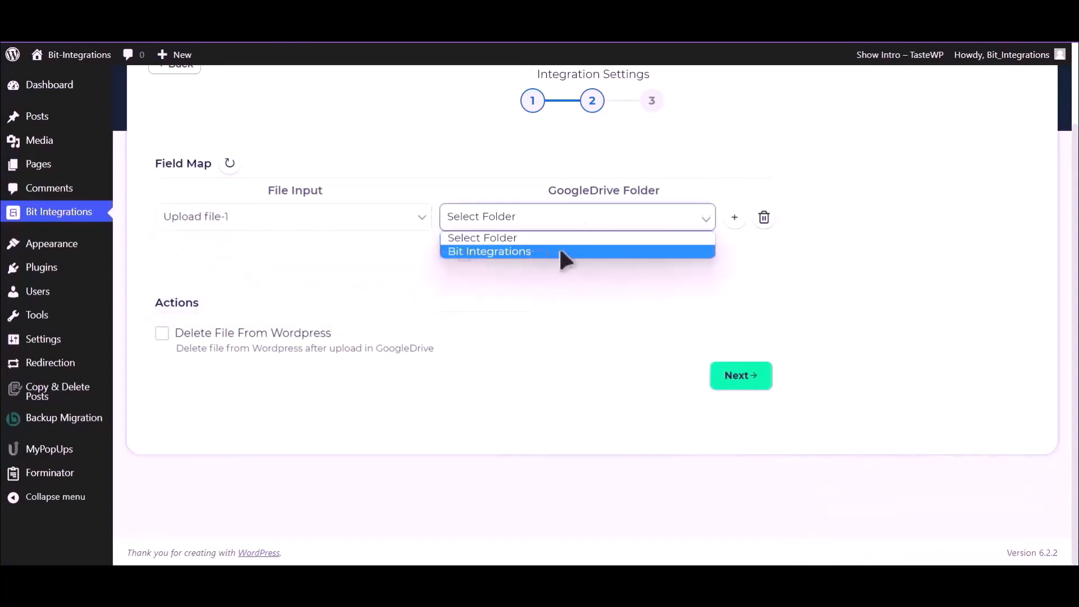
pyautogui.click(561, 252)
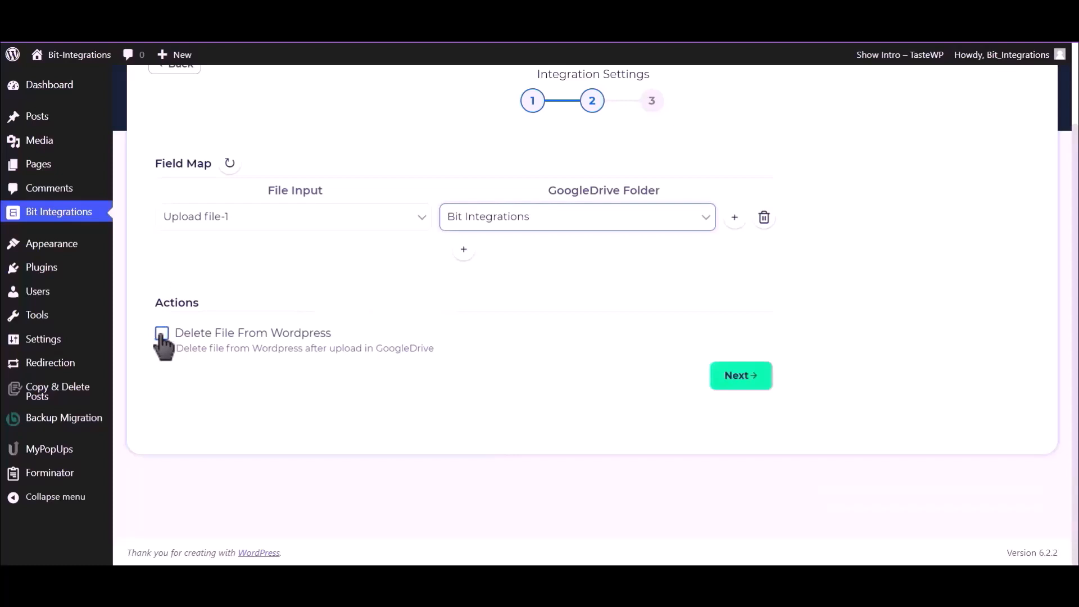
pyautogui.click(743, 383)
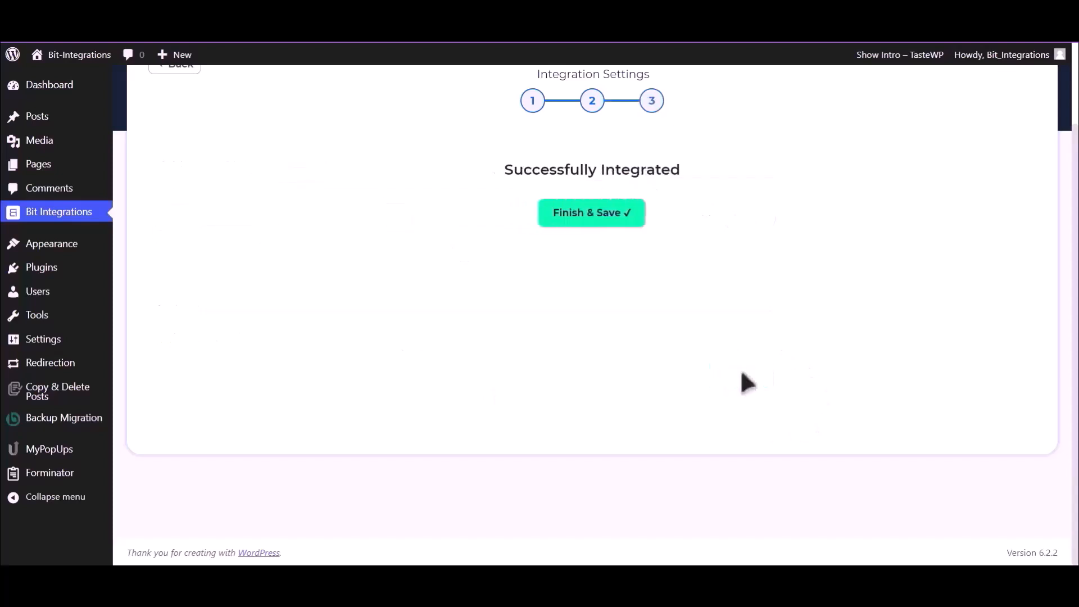
pyautogui.click(604, 222)
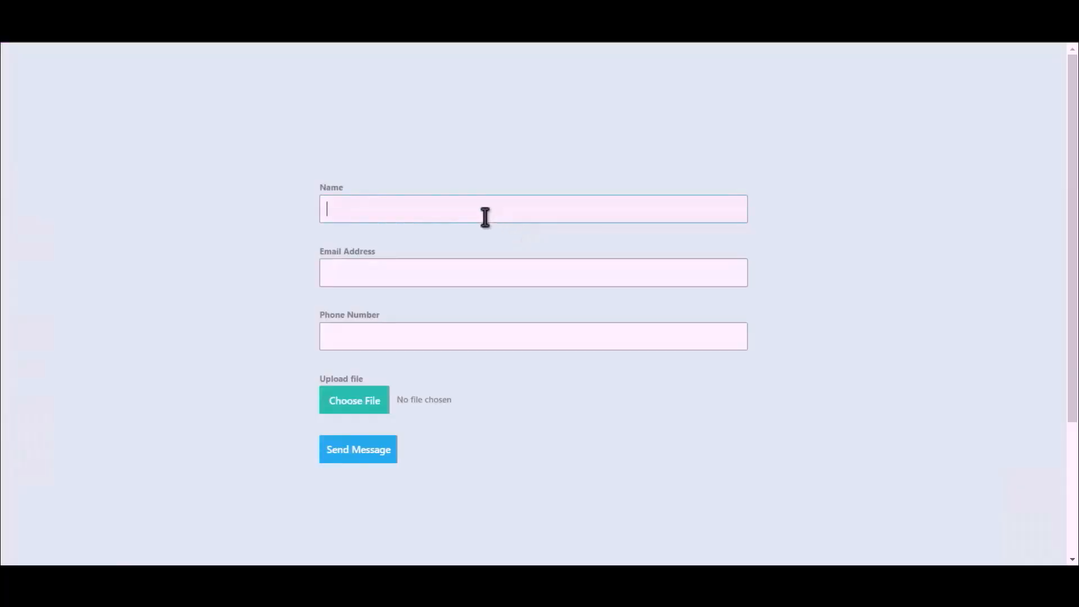
# - Fill in the contact form's name, e-mail address and phone number fields
pyautogui.click(522, 211)
pyautogui.write('Bit Integrations')
pyautogui.click(523, 269)
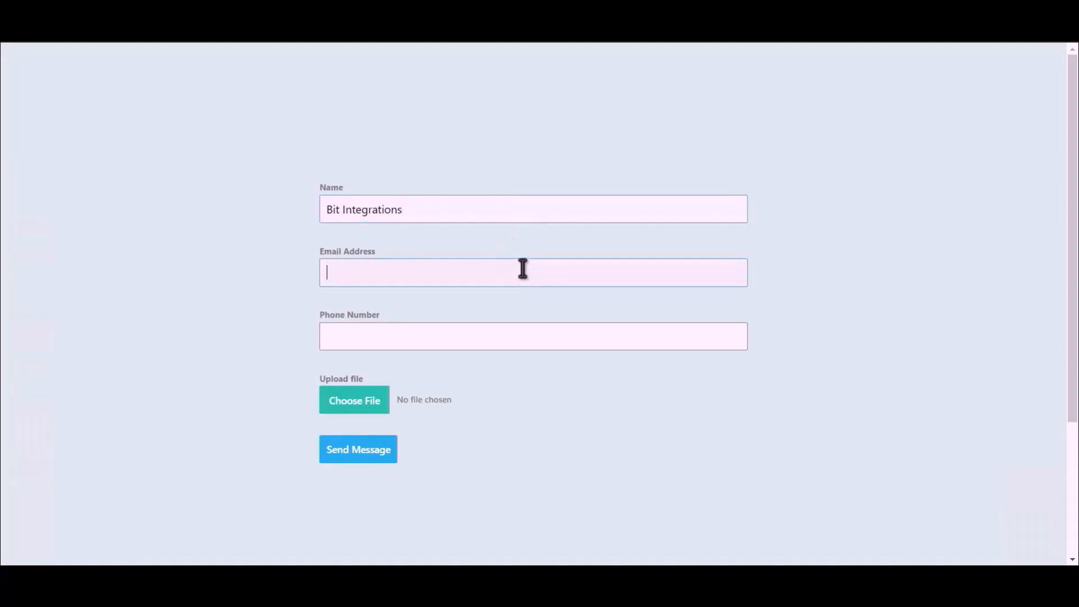
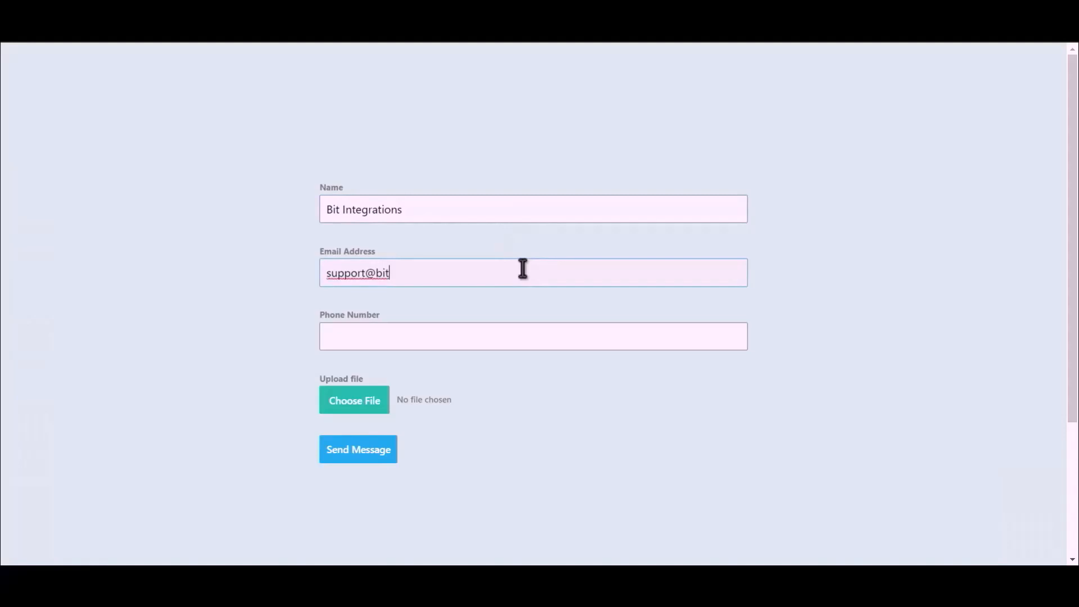
pyautogui.click(471, 340)
pyautogui.write('444')
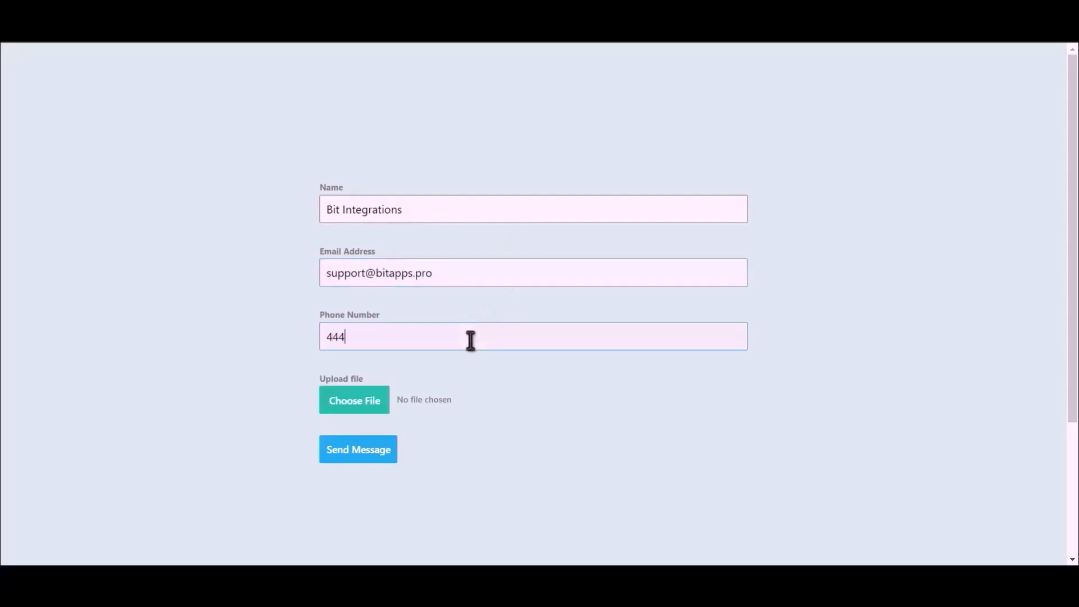
pyautogui.write('555666')
# - Attach Bit Integrations.png to the form and submit it
pyautogui.click(337, 408)
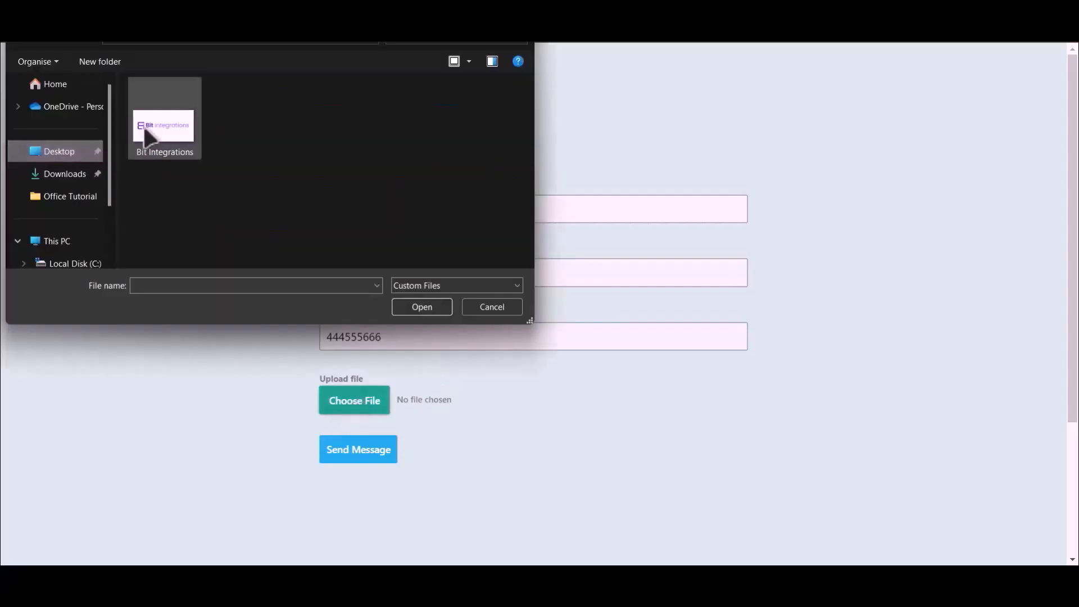
pyautogui.click(150, 124)
pyautogui.doubleClick(151, 124)
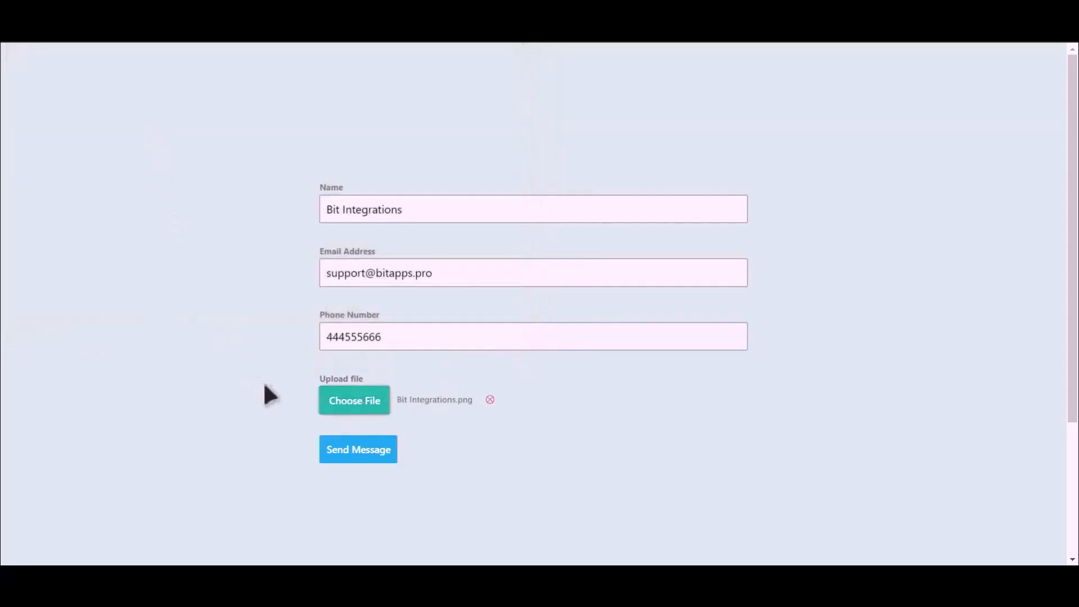
pyautogui.click(359, 453)
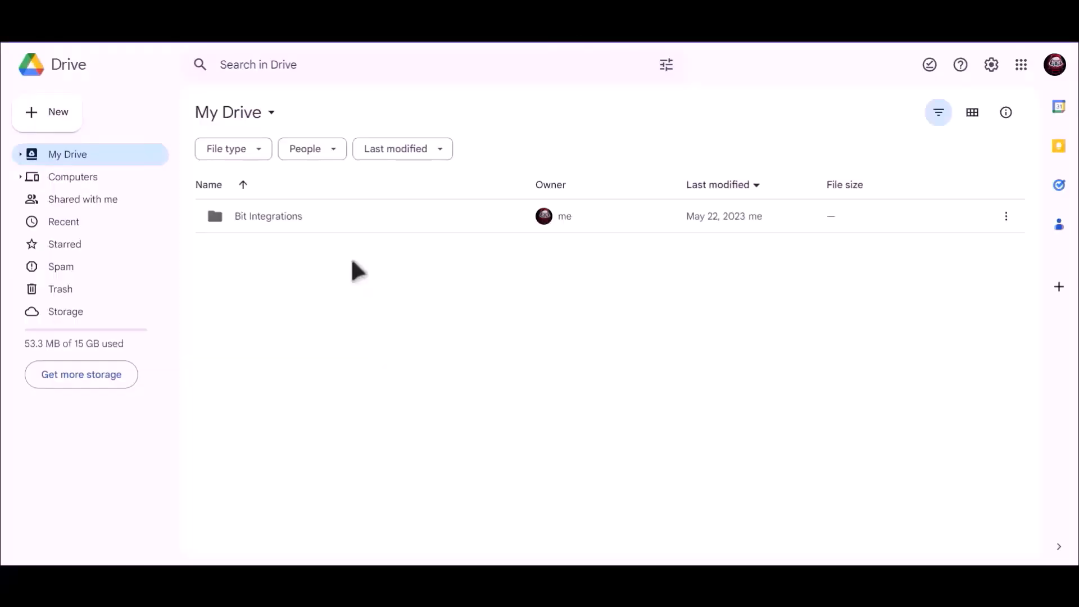
# - Open the Bit Integrations folder in My Drive to find the uploaded Bit-Integrations.png
pyautogui.click(251, 220)
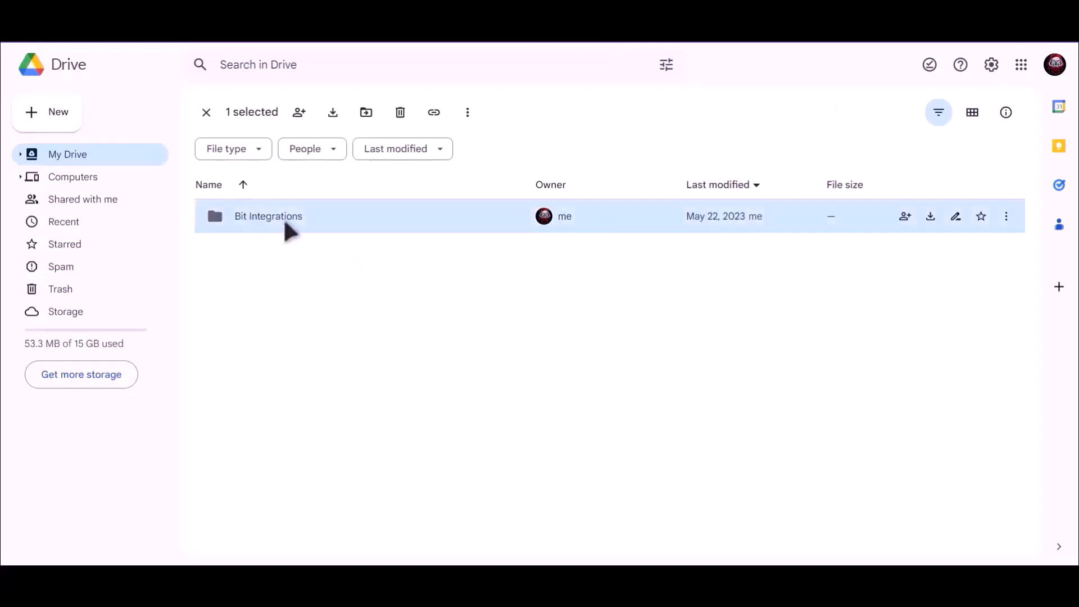
pyautogui.press('Return')
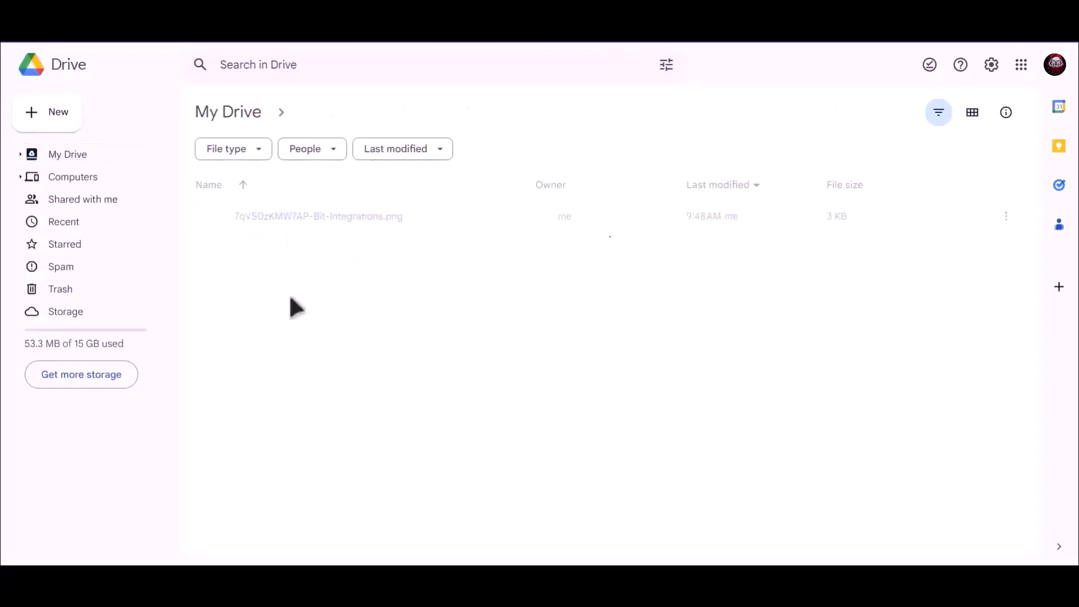